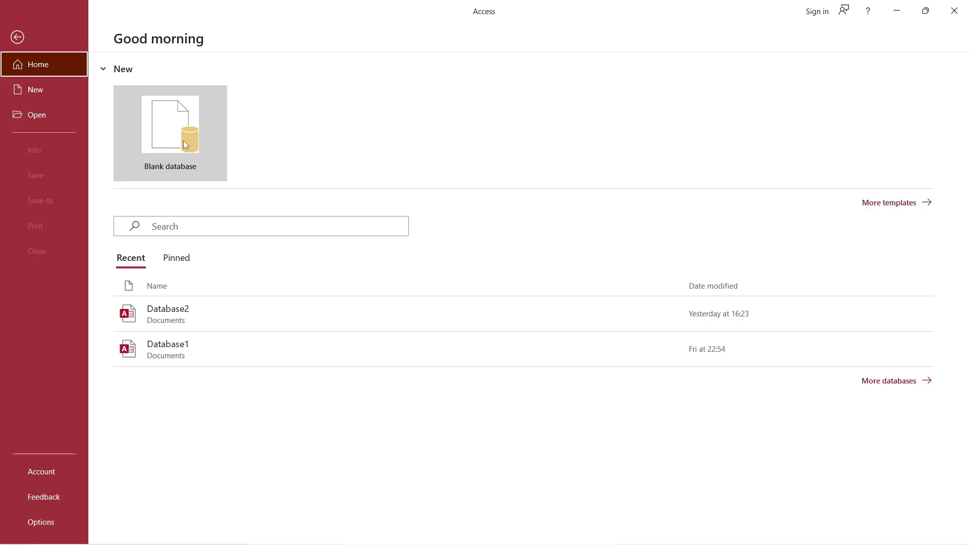
Create a new blank database named Cafe
{"action": "left_click", "coordinate": [183, 141]}
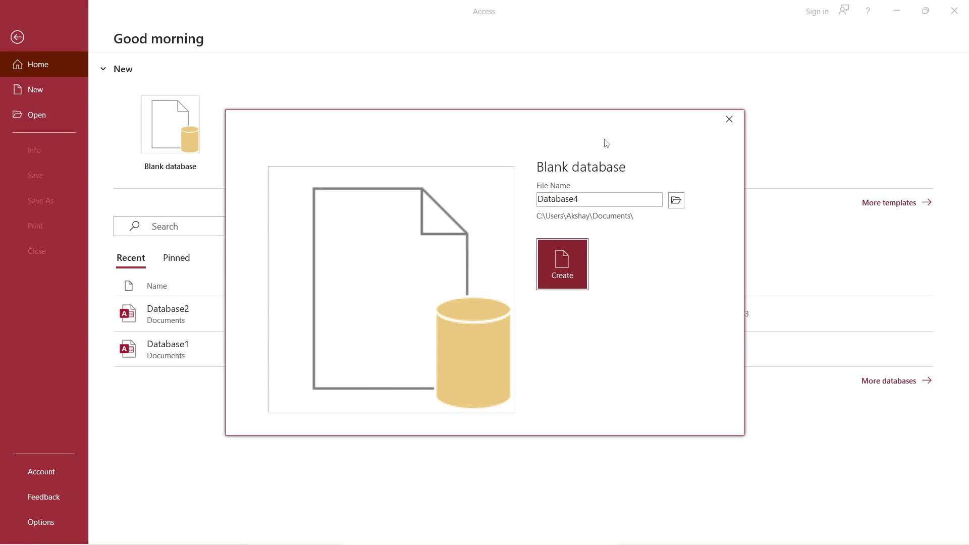
{"action": "left_click", "coordinate": [585, 198]}
{"action": "left_click_drag", "start_coordinate": [585, 198], "coordinate": [537, 201]}
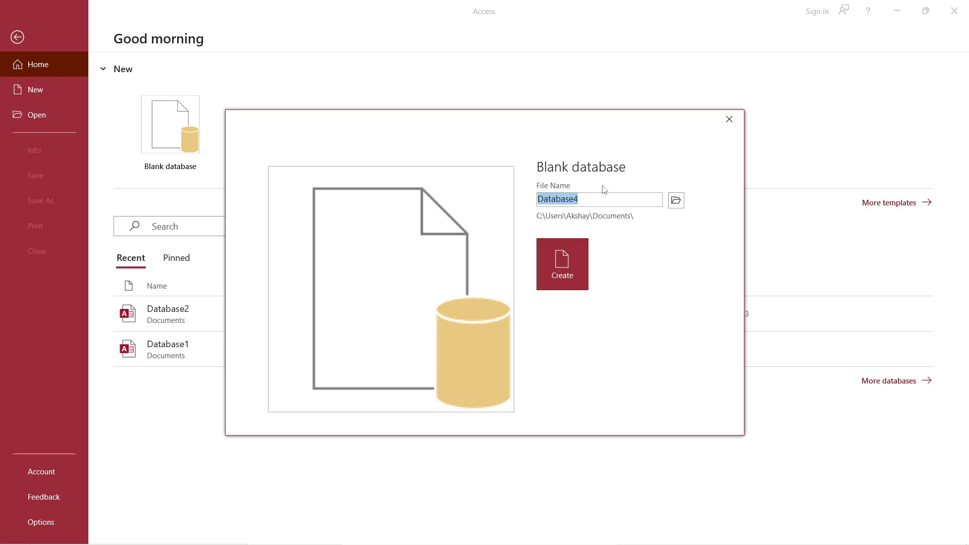
{"action": "type", "text": "Cafe"}
{"action": "left_click", "coordinate": [580, 252]}
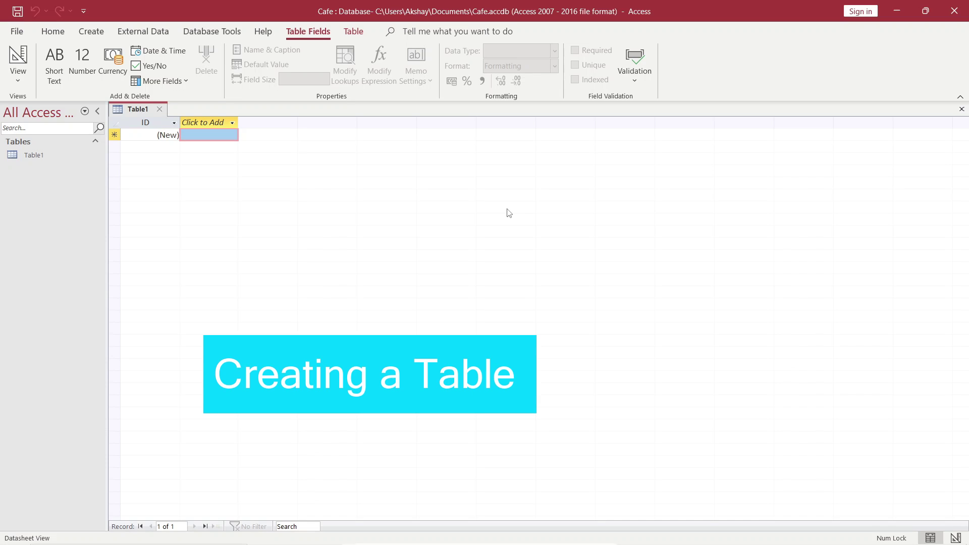
Save the open default table under the name Customers
{"action": "left_click", "coordinate": [93, 34]}
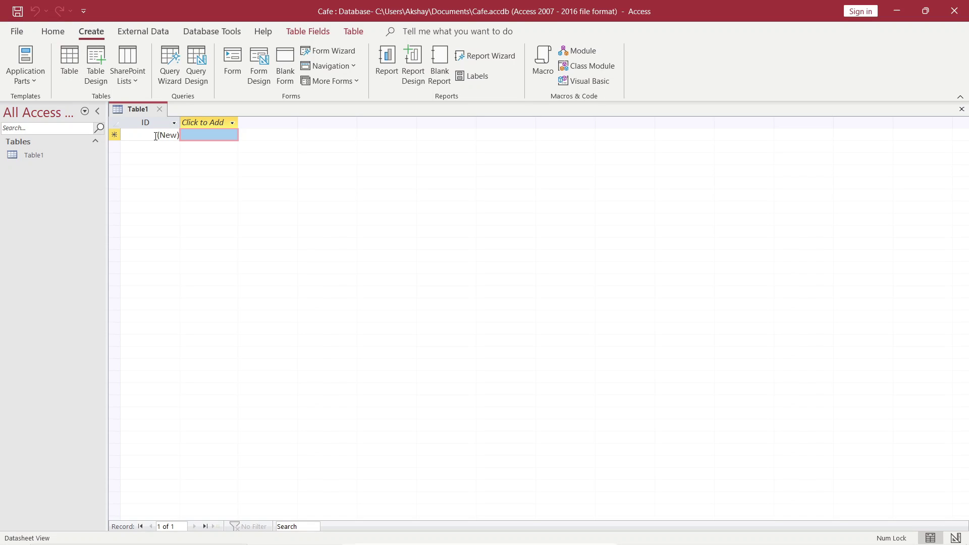
{"action": "right_click", "coordinate": [143, 110]}
{"action": "left_click", "coordinate": [169, 116]}
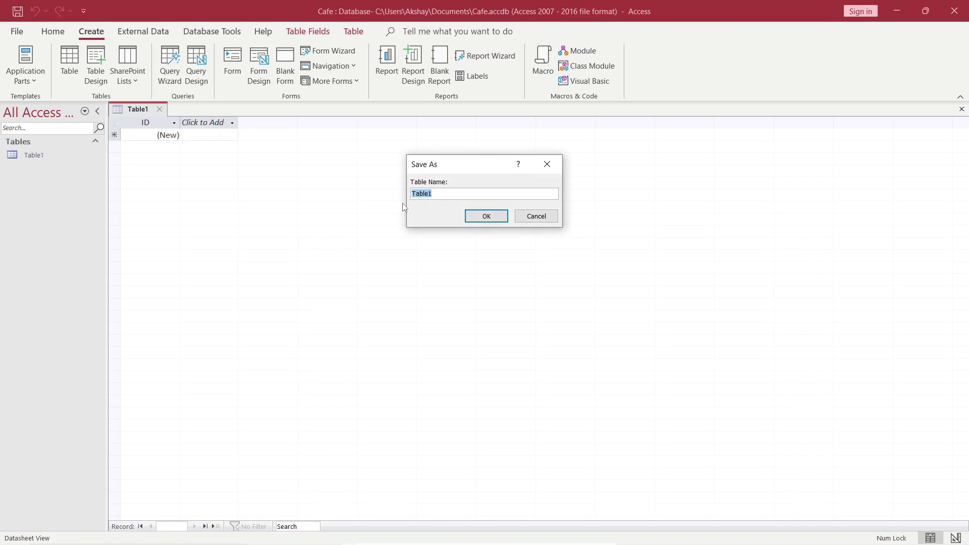
{"action": "type", "text": "Customers"}
{"action": "left_click", "coordinate": [486, 216]}
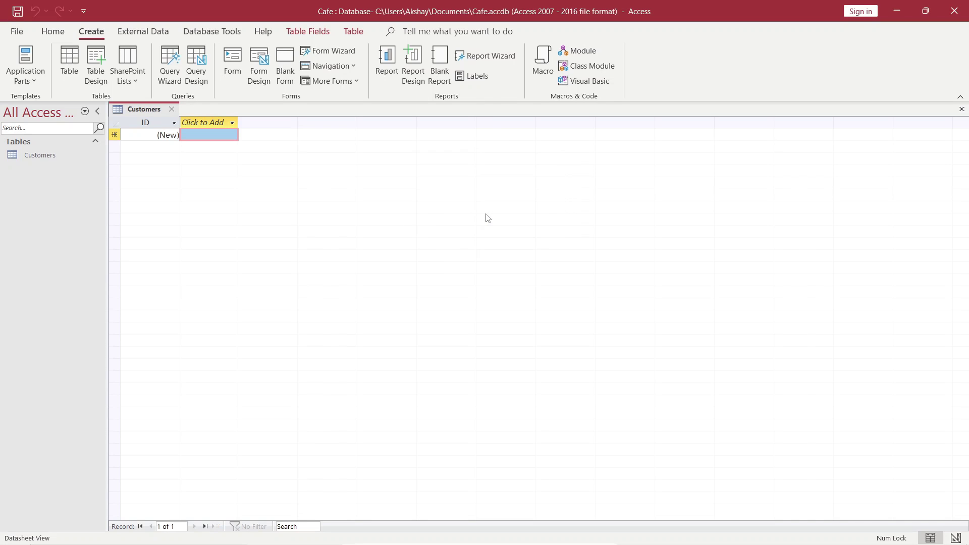
Create a second table in the database and save it as Orders
{"action": "left_click", "coordinate": [69, 60]}
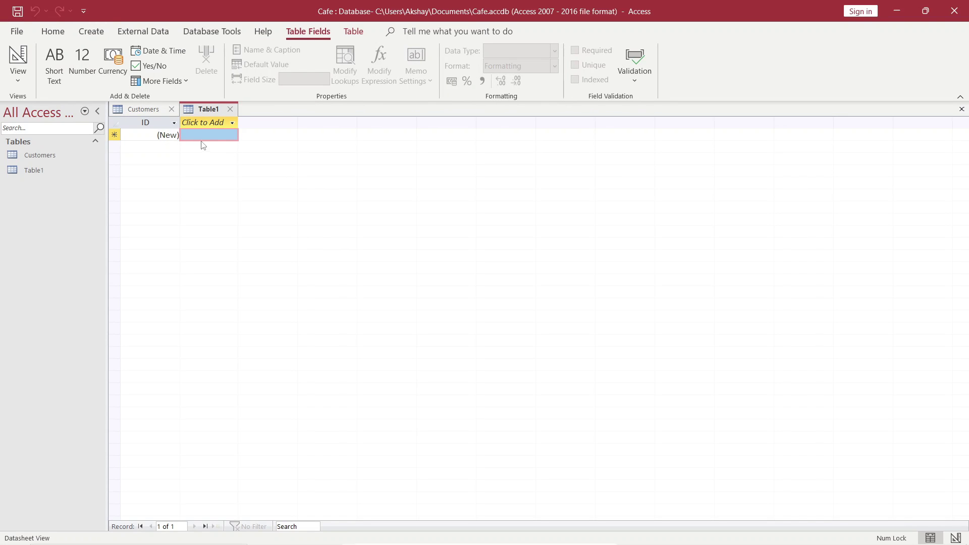
{"action": "left_click", "coordinate": [40, 173]}
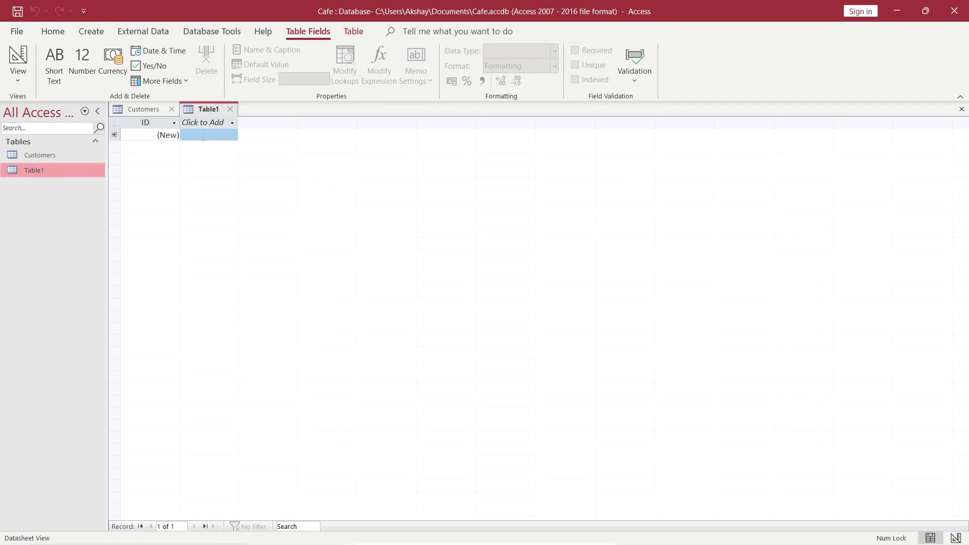
{"action": "right_click", "coordinate": [207, 113]}
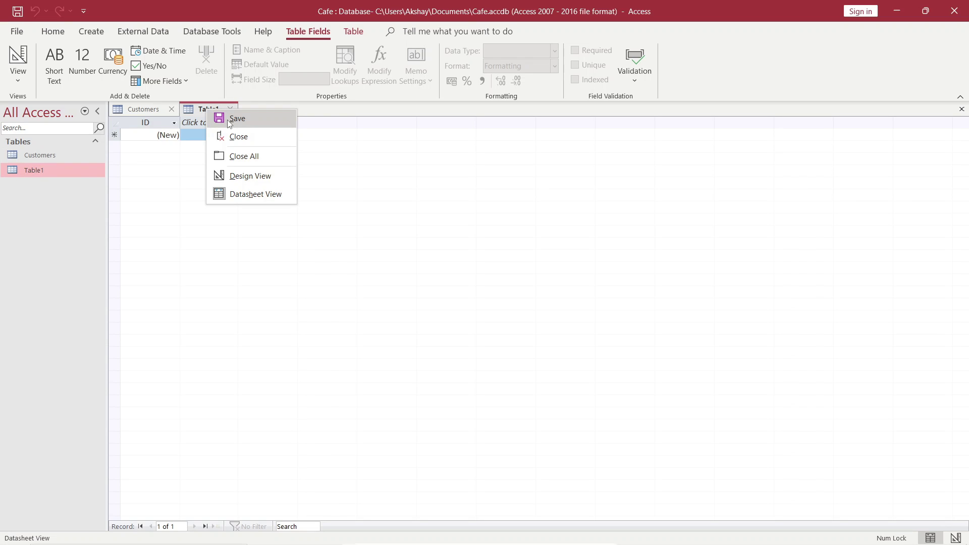
{"action": "left_click", "coordinate": [231, 119]}
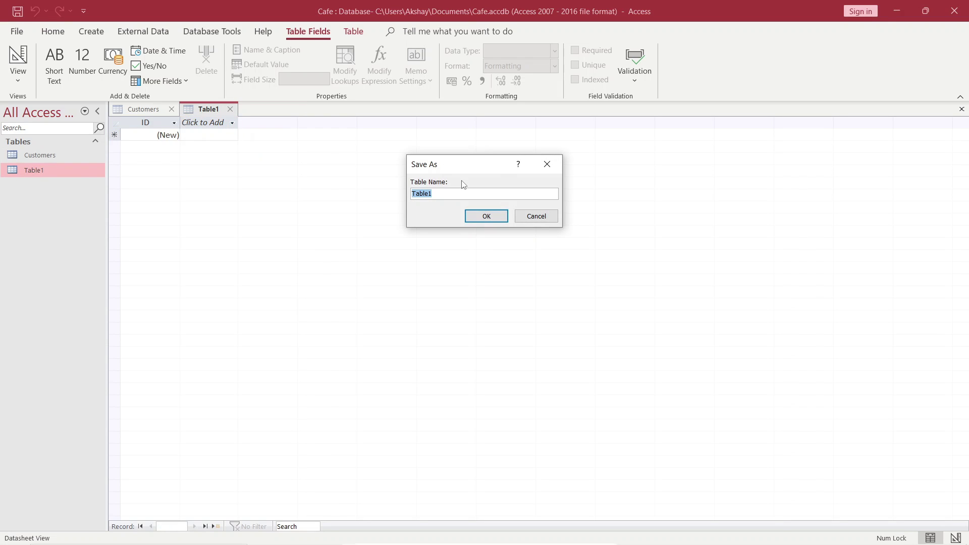
{"action": "type", "text": "Orders"}
{"action": "left_click", "coordinate": [485, 216]}
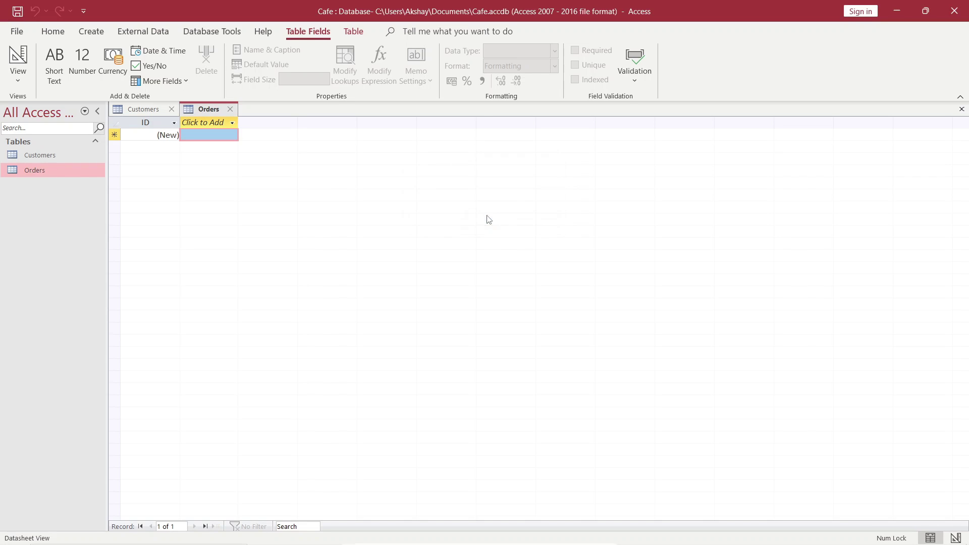
Open the Customers table in Design View and rename its ID field customer_id
{"action": "left_click", "coordinate": [71, 156]}
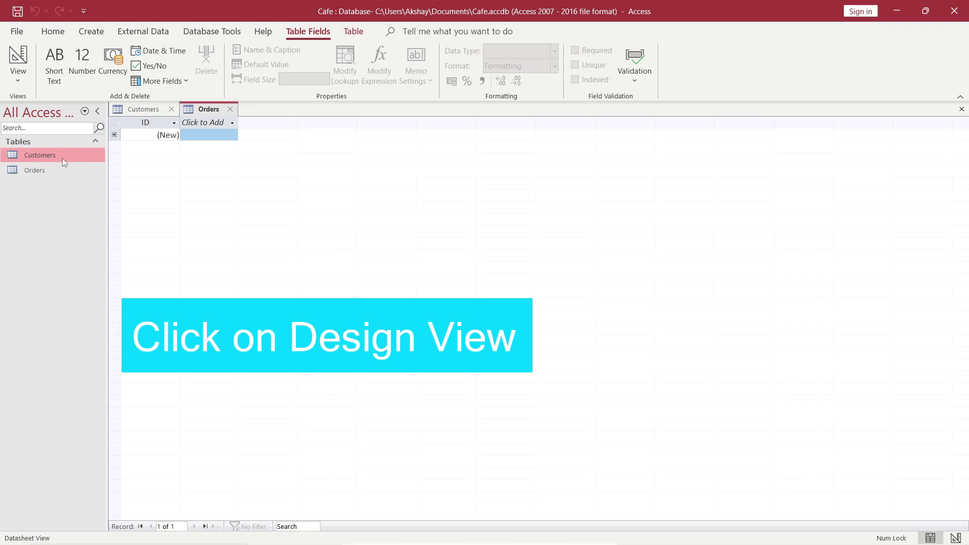
{"action": "right_click", "coordinate": [62, 158]}
{"action": "left_click", "coordinate": [91, 184]}
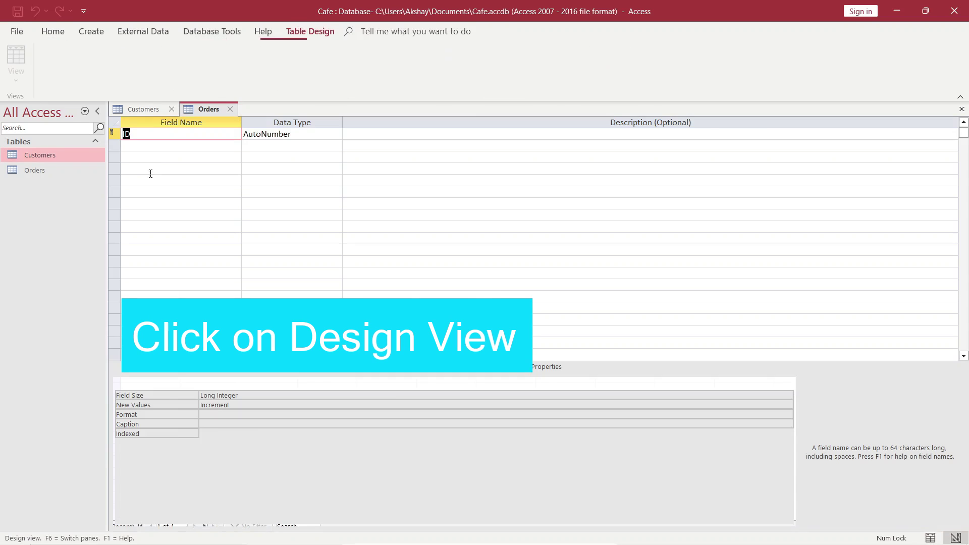
{"action": "type", "text": "cu"}
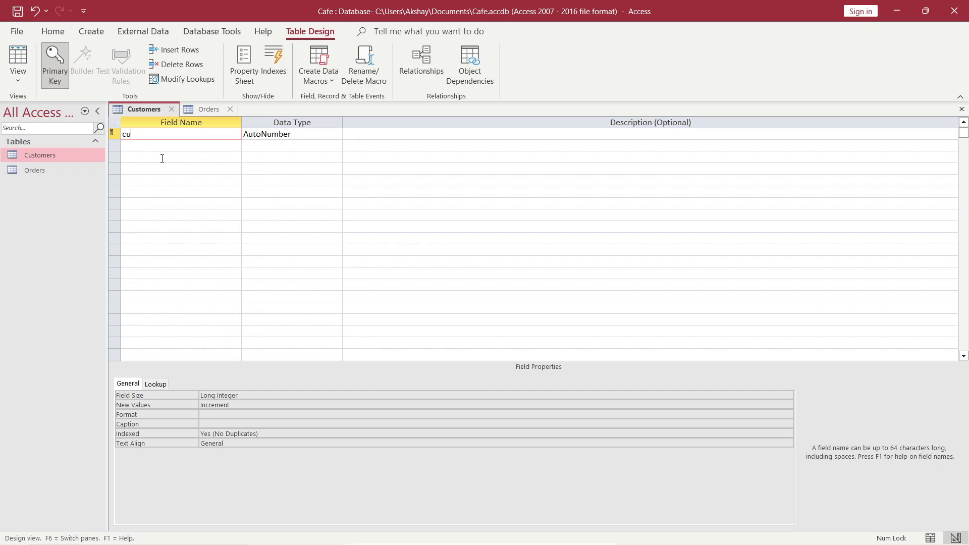
{"action": "type", "text": "sto"}
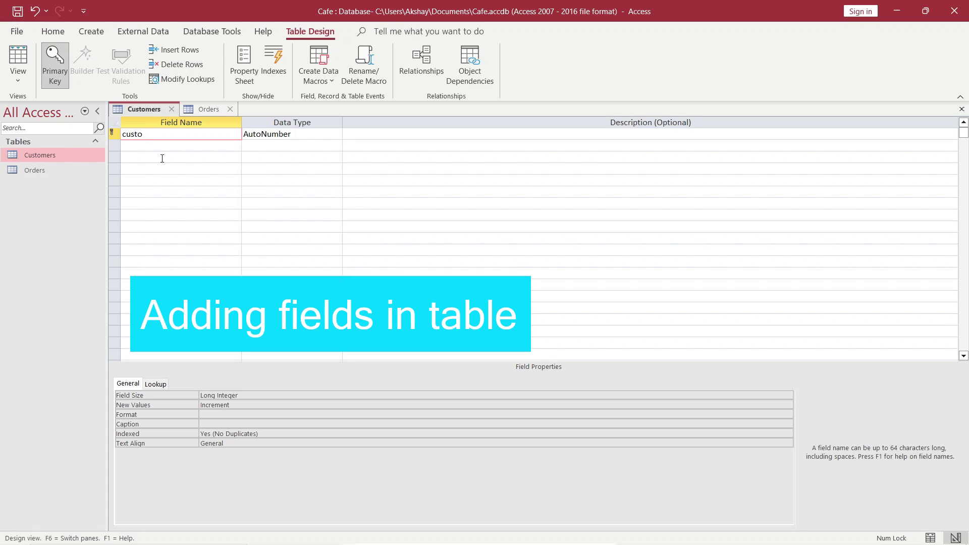
{"action": "type", "text": "mer_id"}
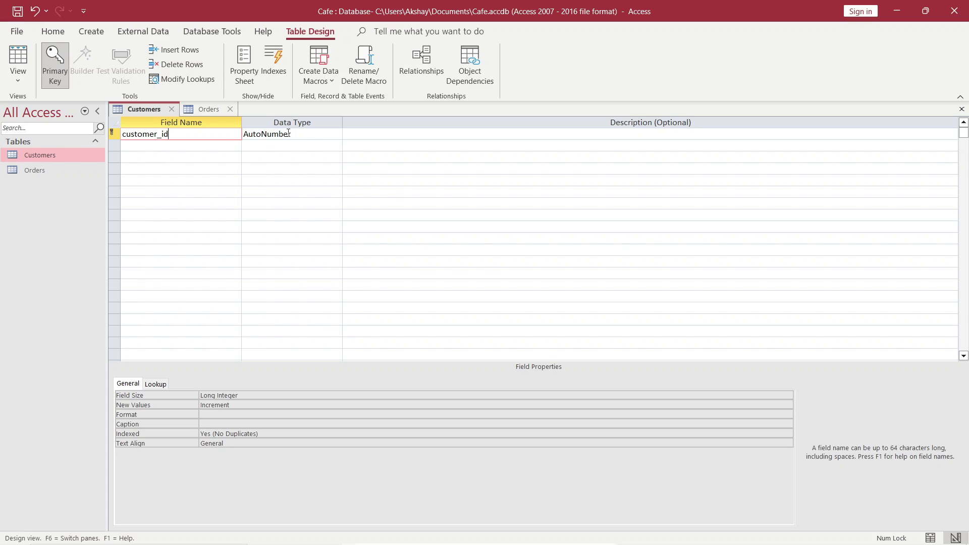
Set the data type of the customer_id primary key field to Number
{"action": "left_click", "coordinate": [310, 134]}
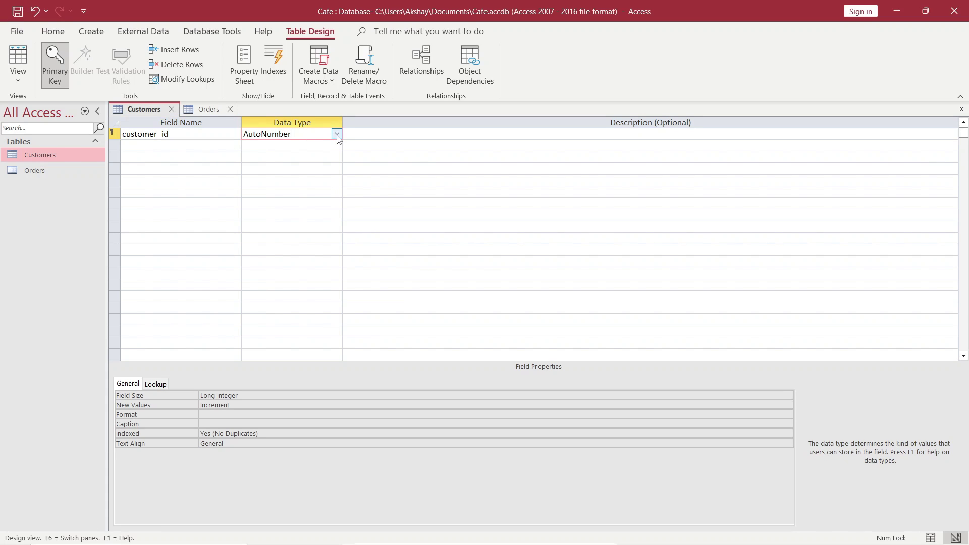
{"action": "left_click", "coordinate": [336, 134]}
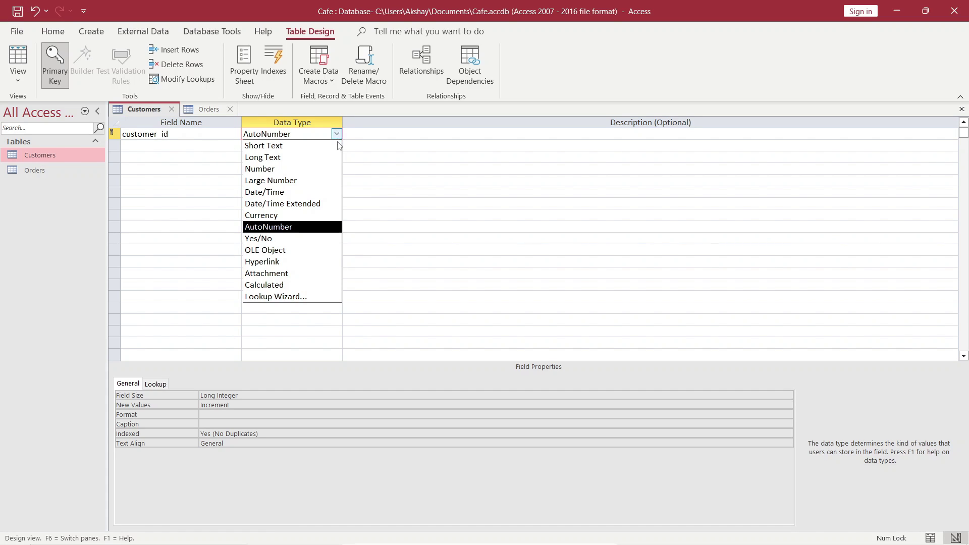
{"action": "left_click", "coordinate": [326, 167]}
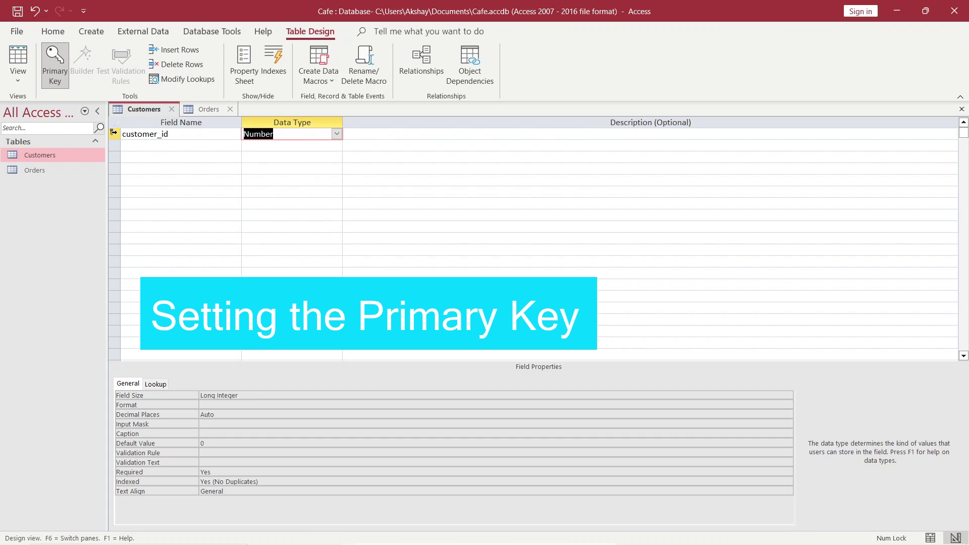
{"action": "mouse_move", "coordinate": [114, 133]}
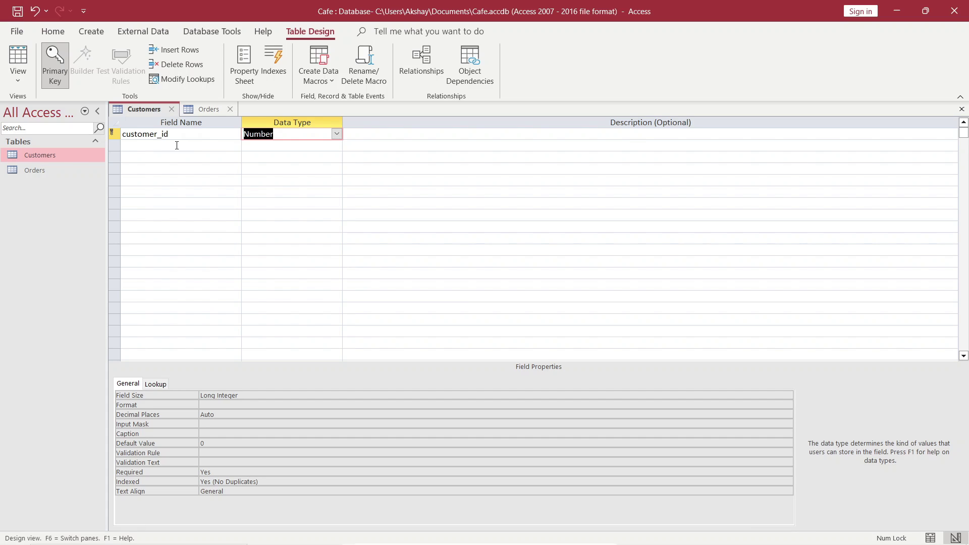
Add a field called name below customer_id in the Customers table, accepting the reserved word
{"action": "left_click", "coordinate": [177, 145]}
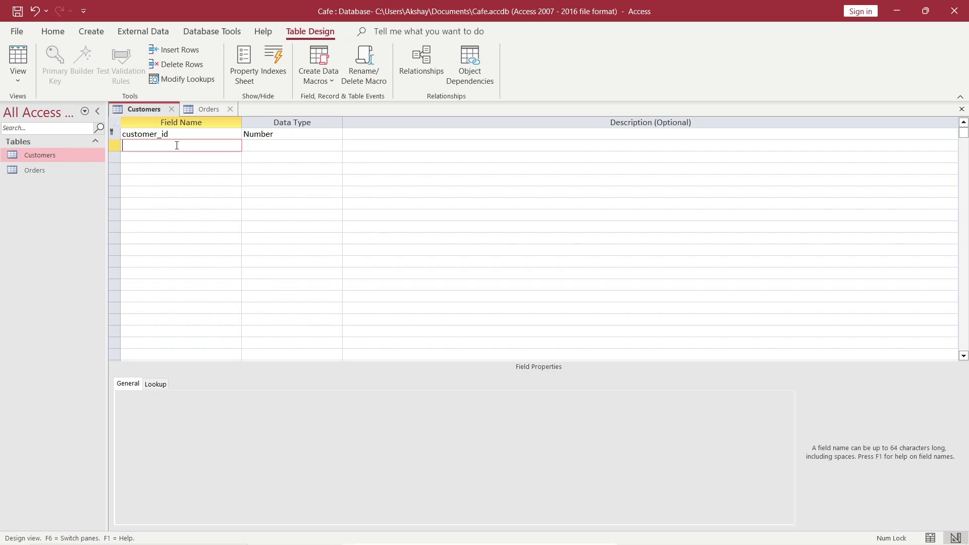
{"action": "type", "text": "customer_name"}
{"action": "double_click", "coordinate": [189, 145]}
{"action": "type", "text": "name"}
{"action": "key", "text": "Tab"}
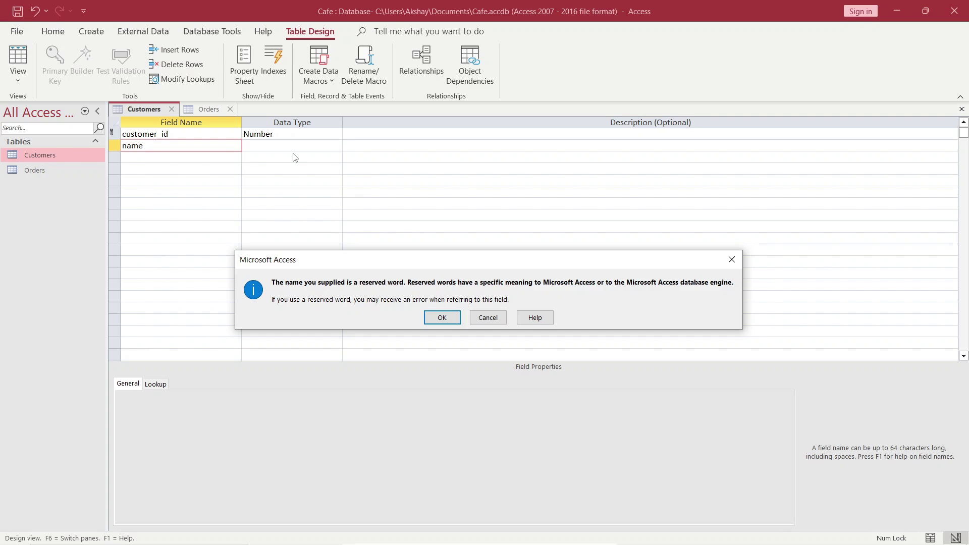
{"action": "left_click", "coordinate": [442, 317]}
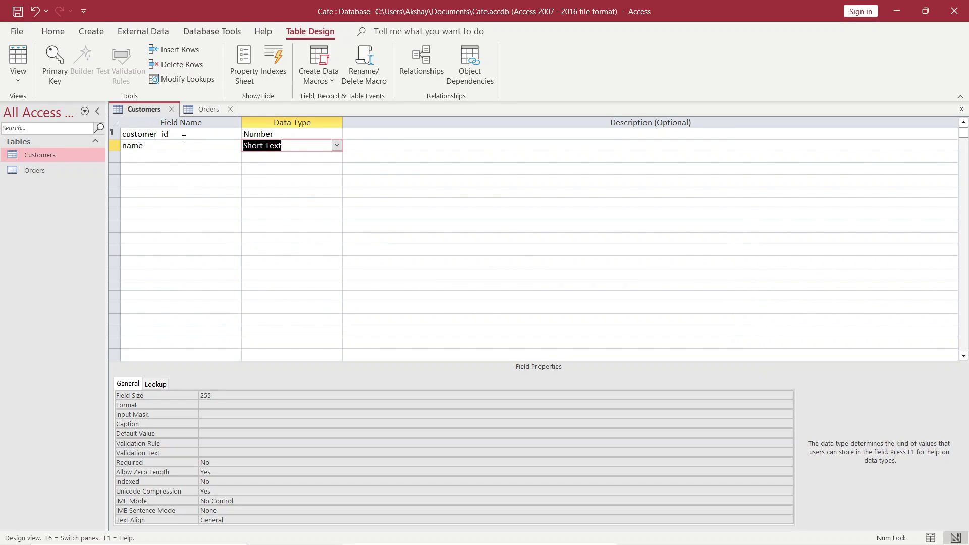
Name the second field of the Customers table customer_name
{"action": "left_click", "coordinate": [144, 147]}
{"action": "double_click", "coordinate": [148, 147]}
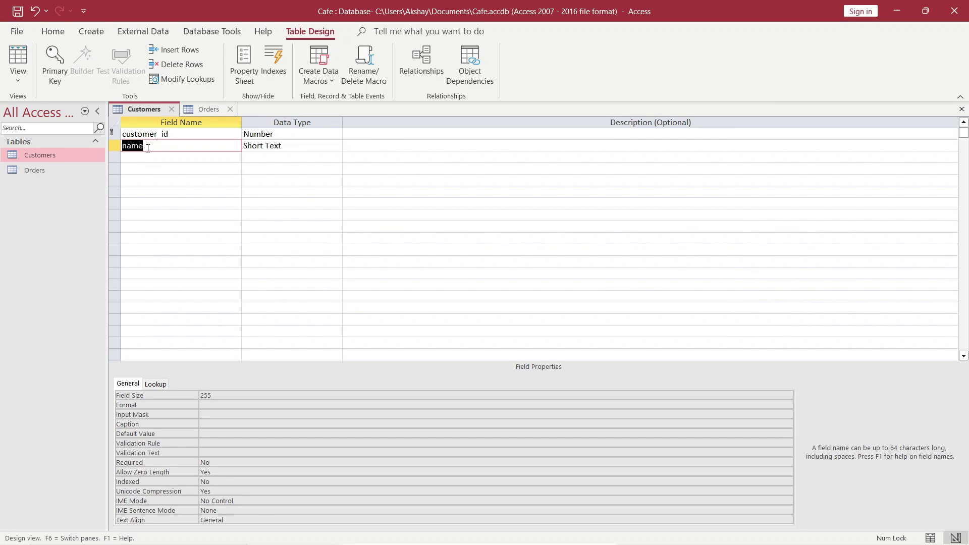
{"action": "type", "text": "customer"}
{"action": "type", "text": "_name"}
{"action": "left_click", "coordinate": [301, 145]}
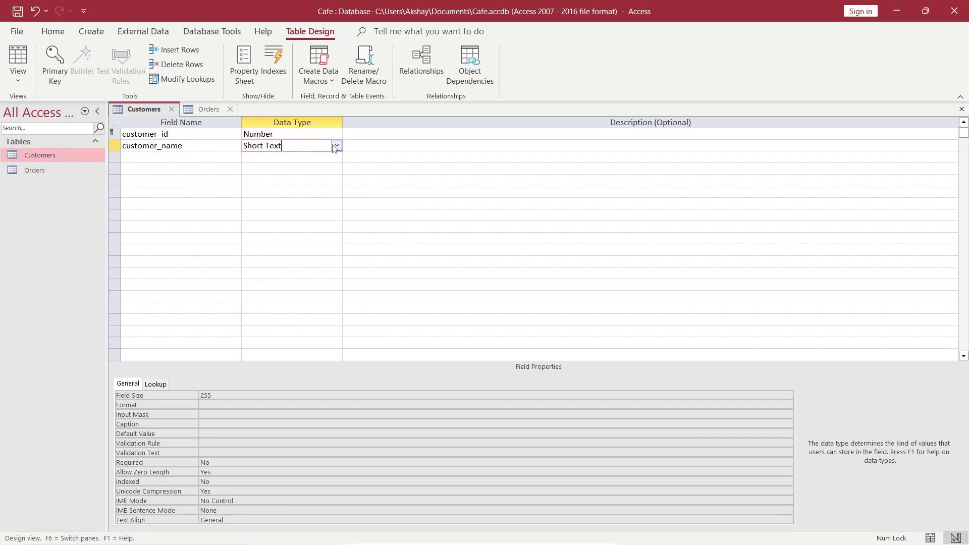
Add a phone_no field with the Number data type below customer_name in the Customers table
{"action": "left_click", "coordinate": [180, 157]}
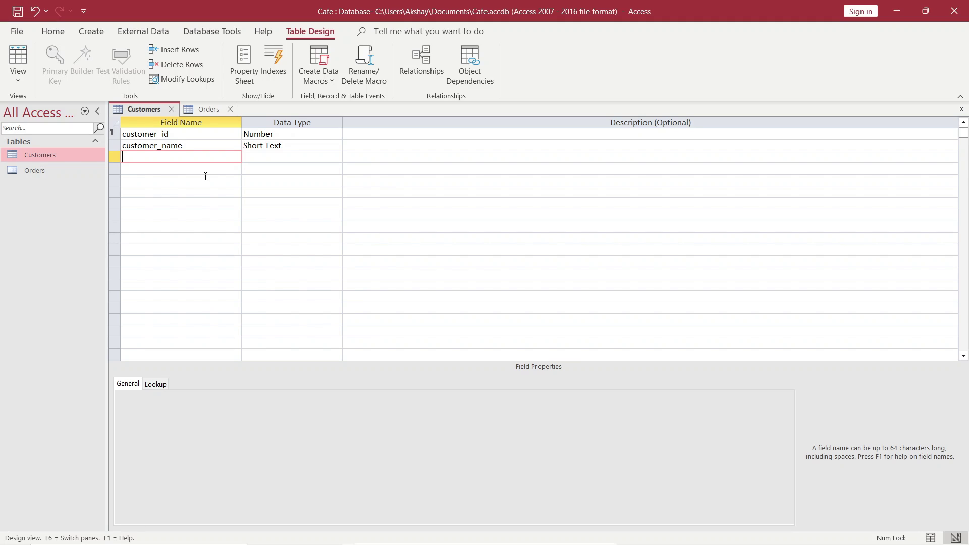
{"action": "type", "text": "phone_no"}
{"action": "left_click", "coordinate": [263, 155]}
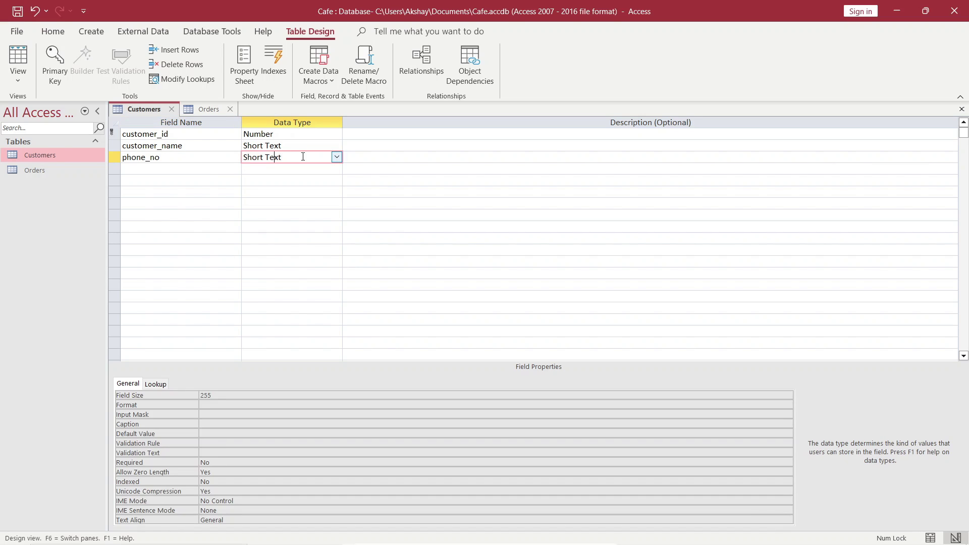
{"action": "left_click", "coordinate": [337, 158]}
{"action": "left_click", "coordinate": [319, 190]}
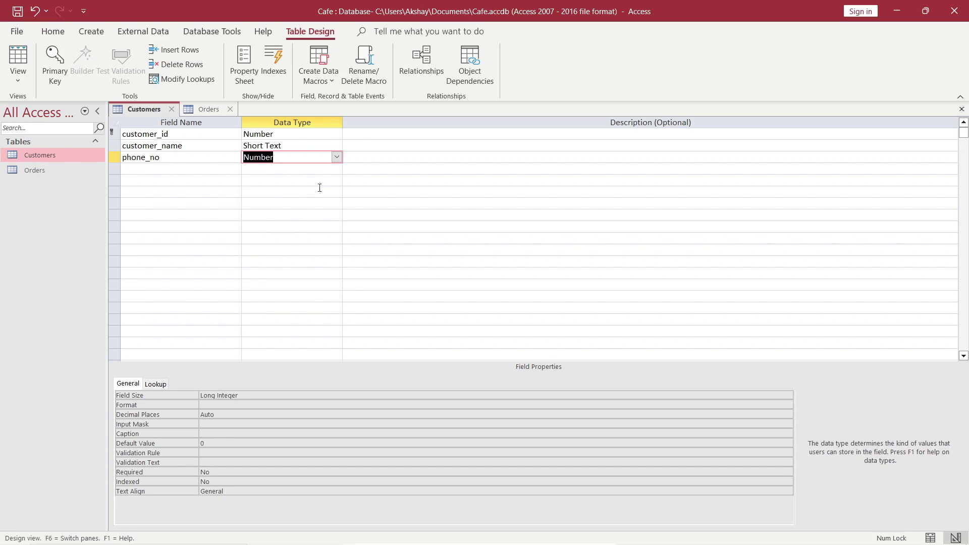
Save the design of the Customers table and close the table
{"action": "right_click", "coordinate": [135, 109]}
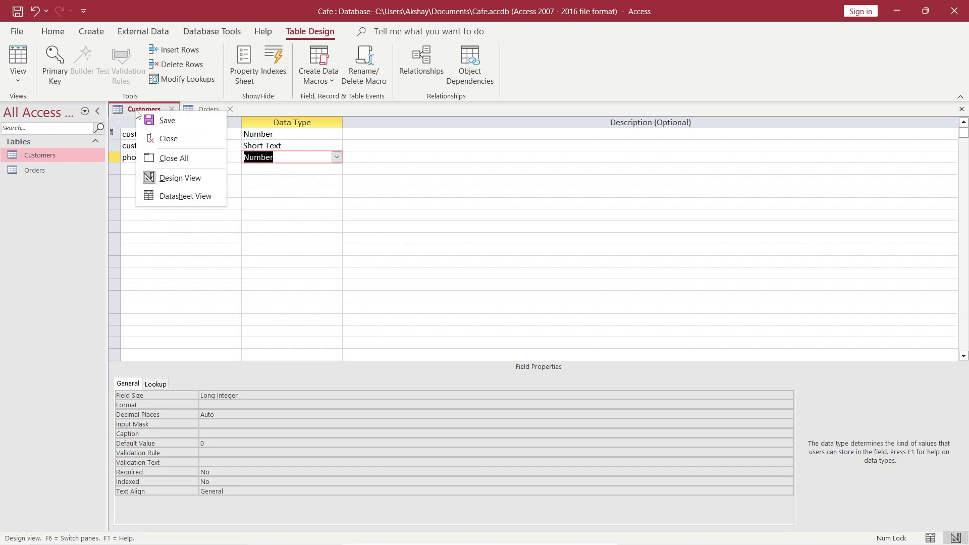
{"action": "left_click", "coordinate": [151, 120]}
{"action": "left_click", "coordinate": [173, 109]}
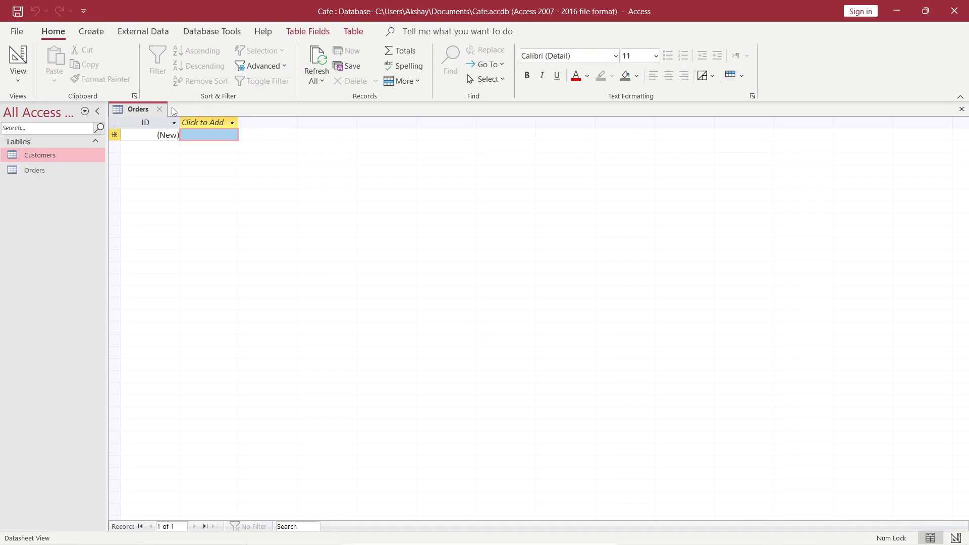
Switch the Orders table between Design View and Datasheet View, ending in Design View
{"action": "right_click", "coordinate": [40, 173]}
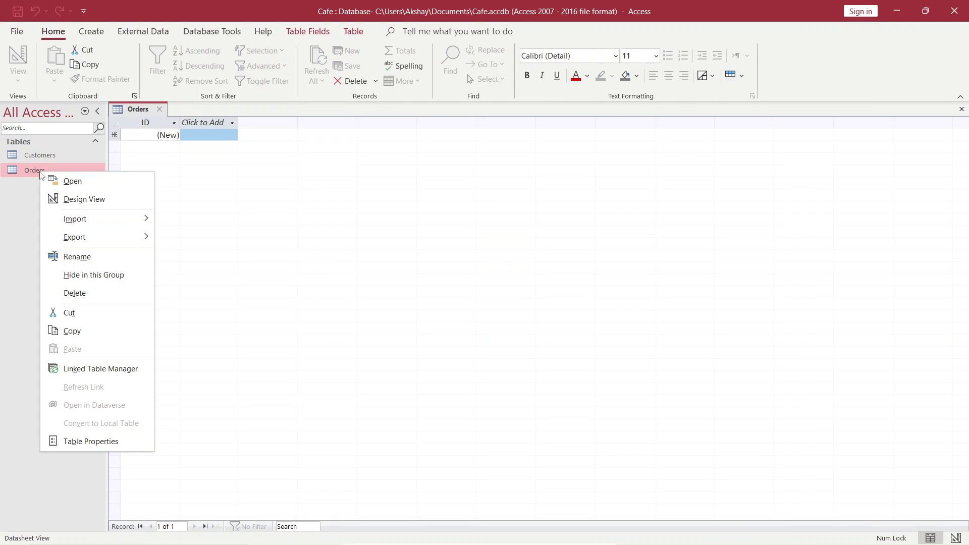
{"action": "left_click", "coordinate": [69, 200]}
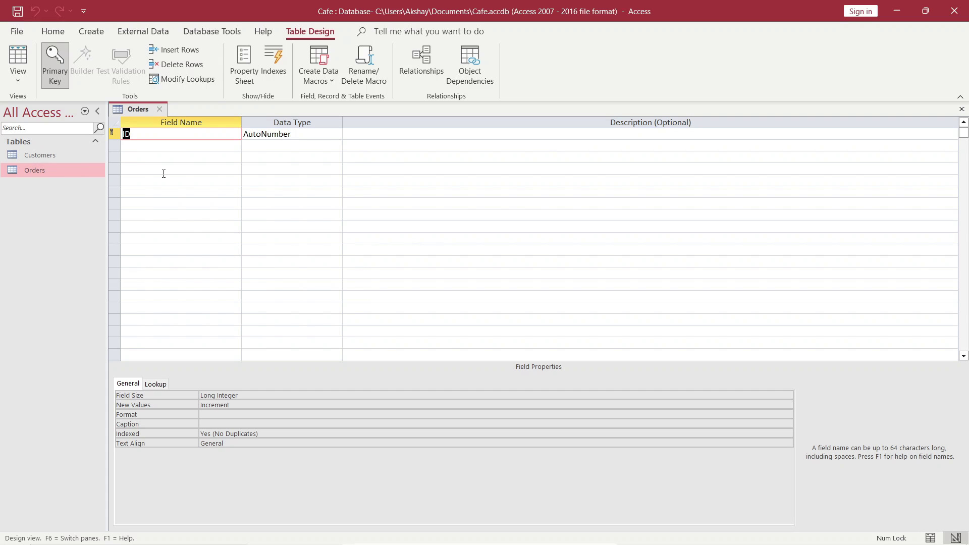
{"action": "right_click", "coordinate": [45, 174]}
{"action": "left_click", "coordinate": [81, 185]}
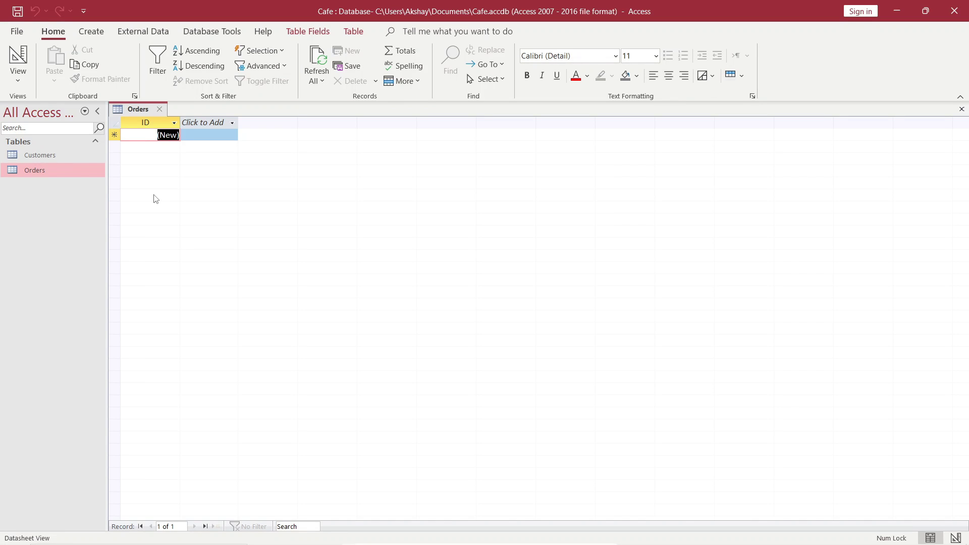
{"action": "right_click", "coordinate": [62, 168]}
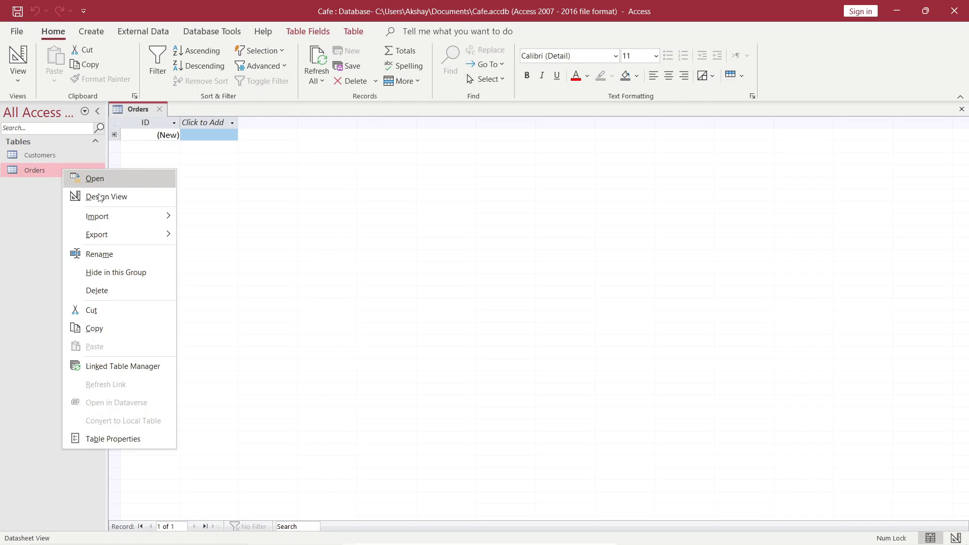
{"action": "left_click", "coordinate": [98, 196]}
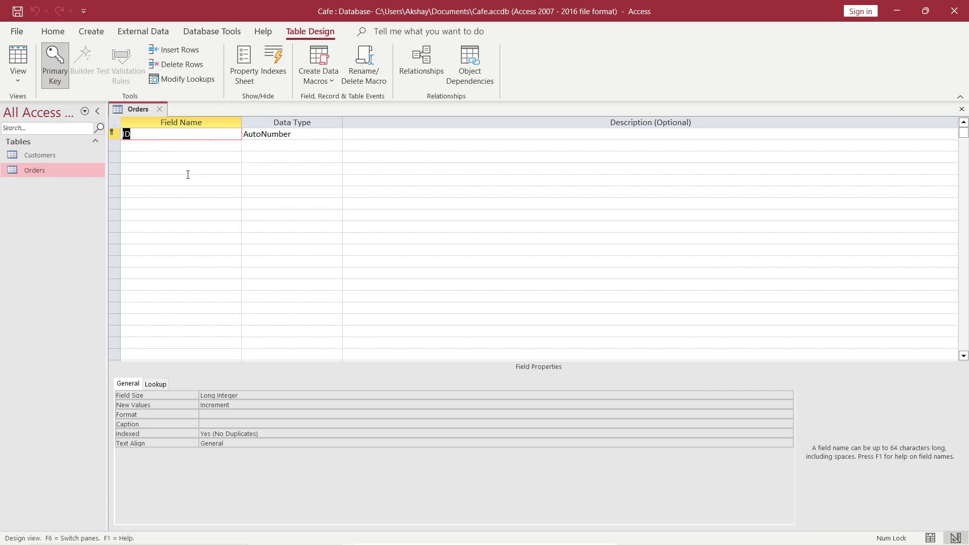
Name the primary key field of the Orders table order_id and set its data type to Number
{"action": "type", "text": "order_id"}
{"action": "left_click", "coordinate": [327, 136]}
{"action": "left_click", "coordinate": [336, 134]}
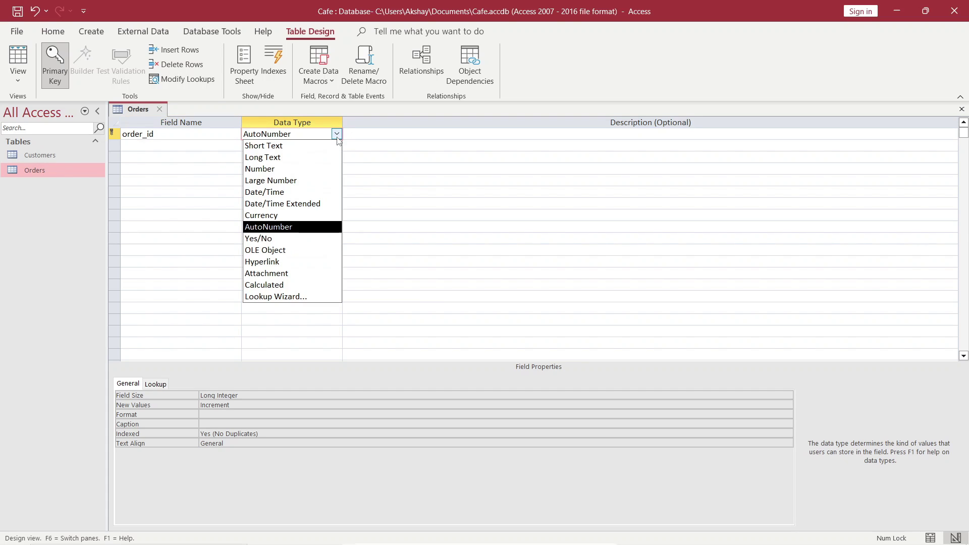
{"action": "left_click", "coordinate": [306, 167]}
{"action": "left_click", "coordinate": [160, 135]}
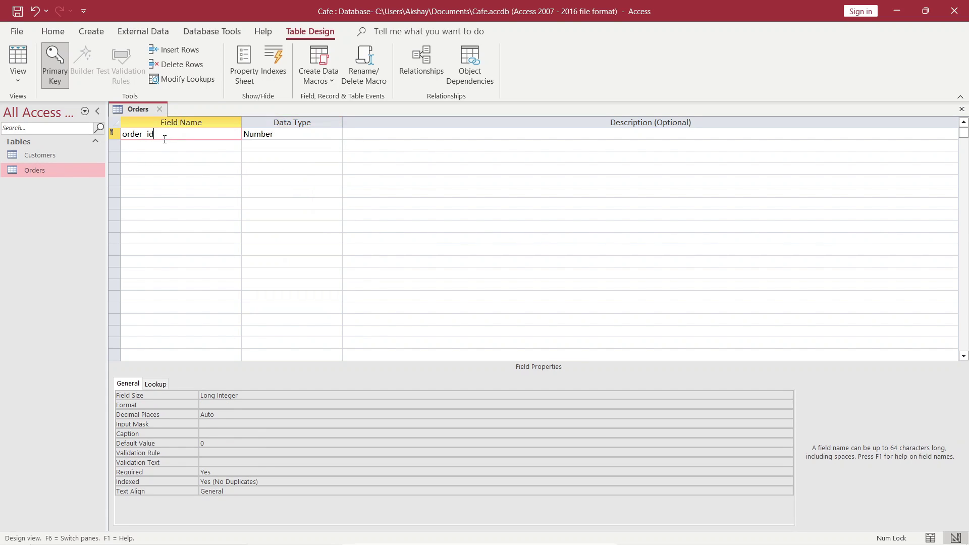
Add a customer_id field with the Number data type below order_id in the Orders table
{"action": "left_click", "coordinate": [161, 145]}
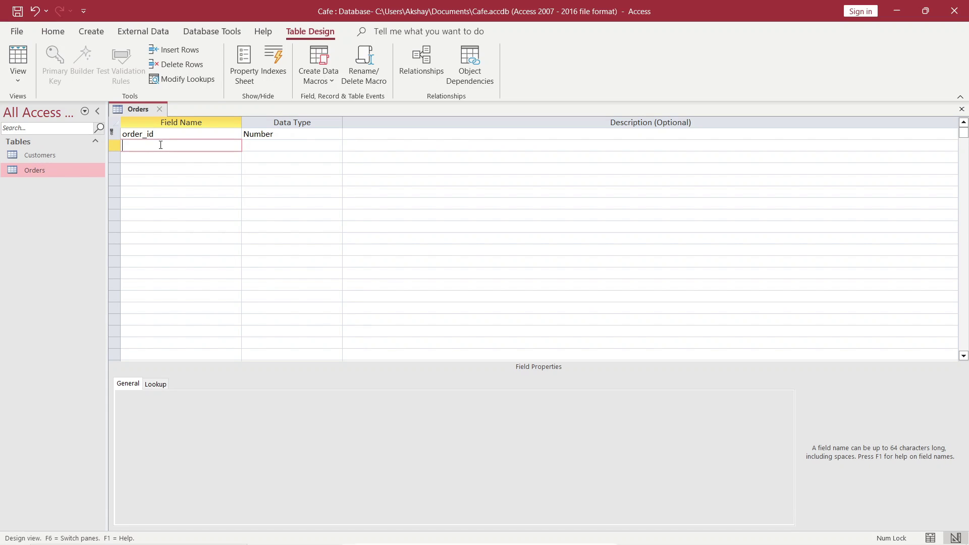
{"action": "type", "text": "customer_id"}
{"action": "left_click", "coordinate": [275, 148]}
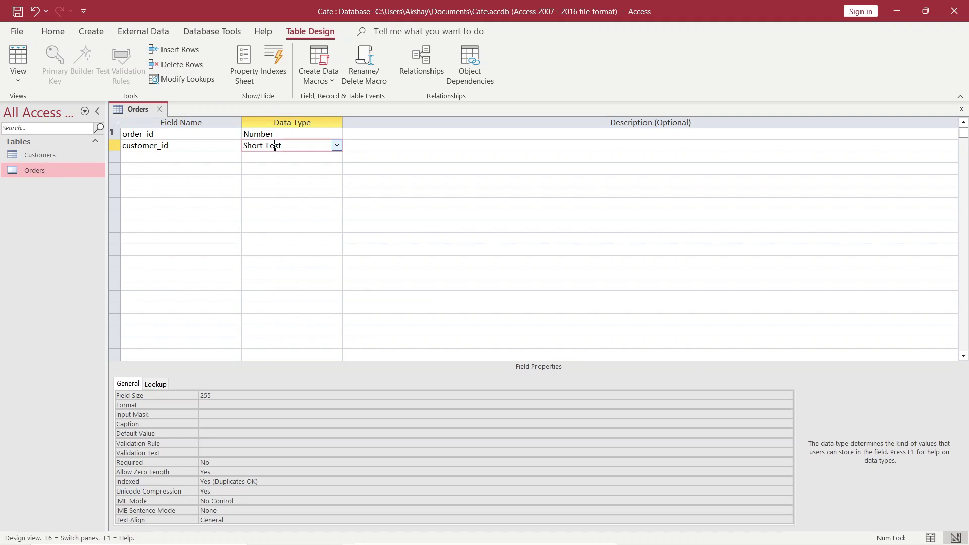
{"action": "left_click", "coordinate": [336, 146]}
{"action": "left_click", "coordinate": [302, 181]}
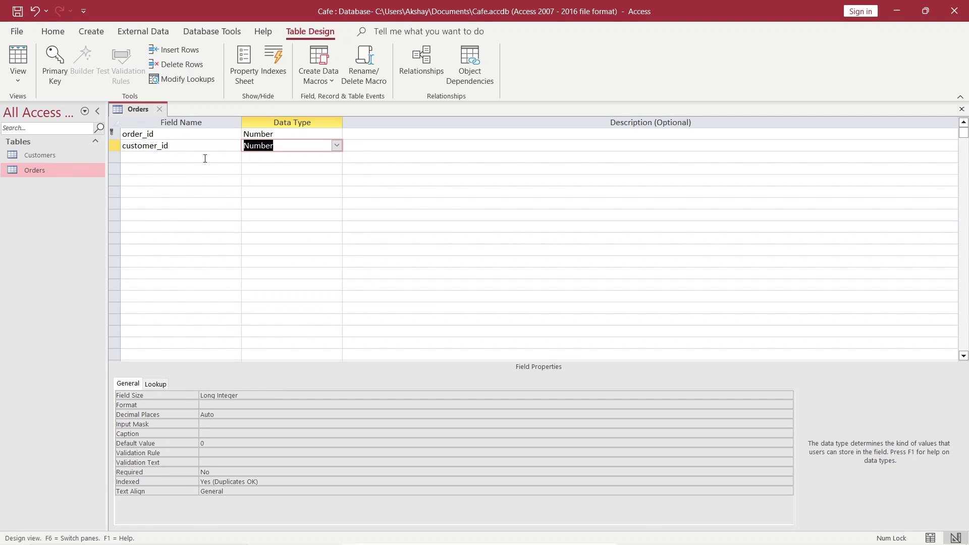
Add an order_date field with the Date/Time data type below customer_id in the Orders table
{"action": "left_click", "coordinate": [204, 158]}
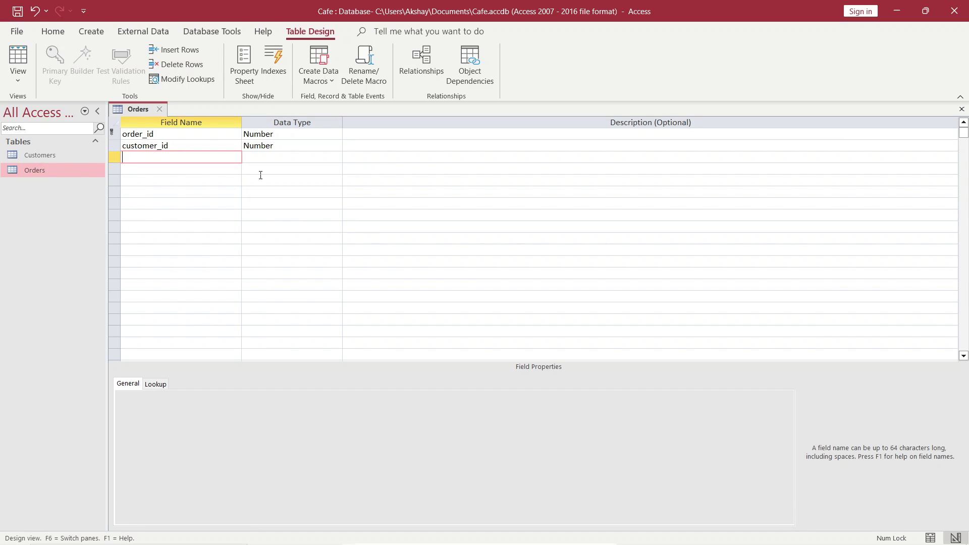
{"action": "type", "text": "order_date"}
{"action": "left_click", "coordinate": [310, 155]}
{"action": "left_click", "coordinate": [336, 156]}
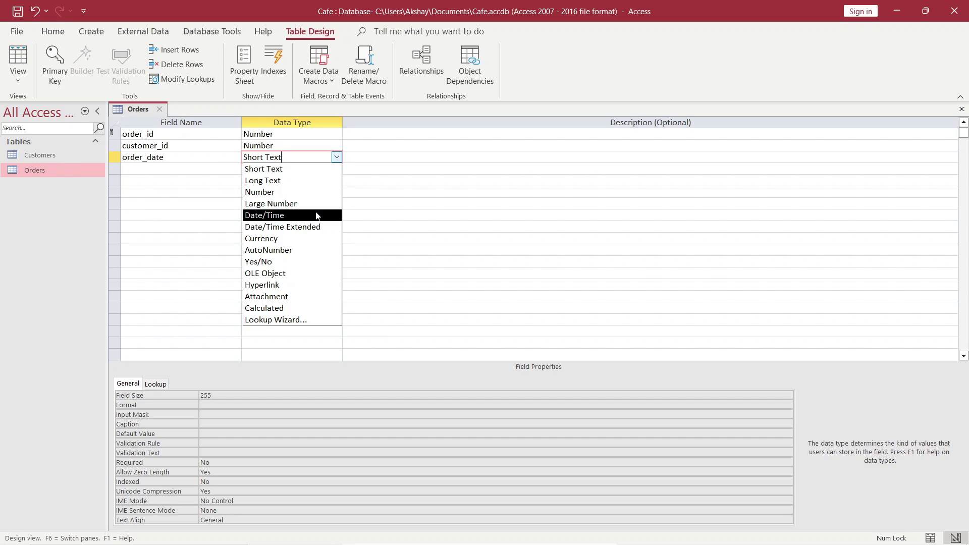
{"action": "double_click", "coordinate": [317, 215]}
Add an order_amount field with the Currency data type below order_date in the Orders table
{"action": "left_click", "coordinate": [202, 174]}
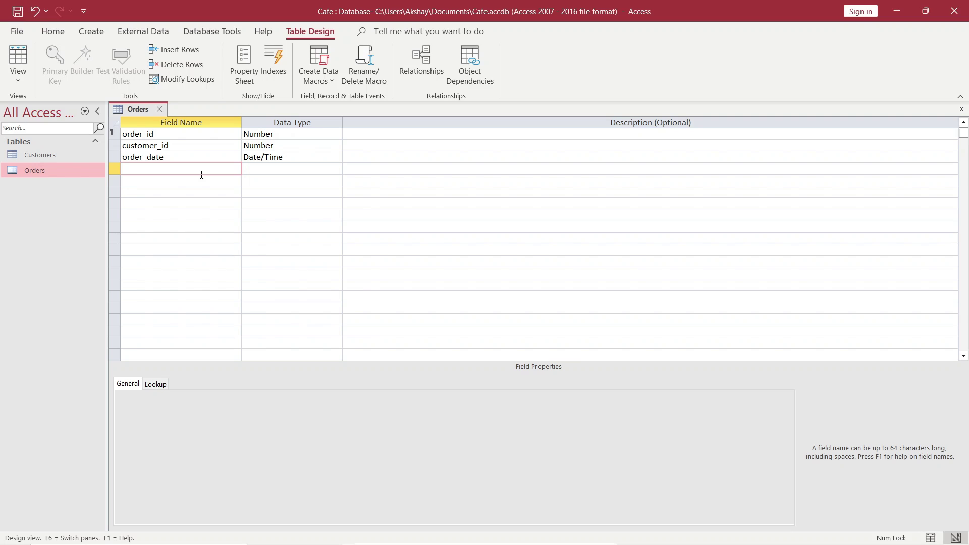
{"action": "type", "text": "order_amount"}
{"action": "left_click", "coordinate": [271, 169]}
{"action": "left_click", "coordinate": [337, 169]}
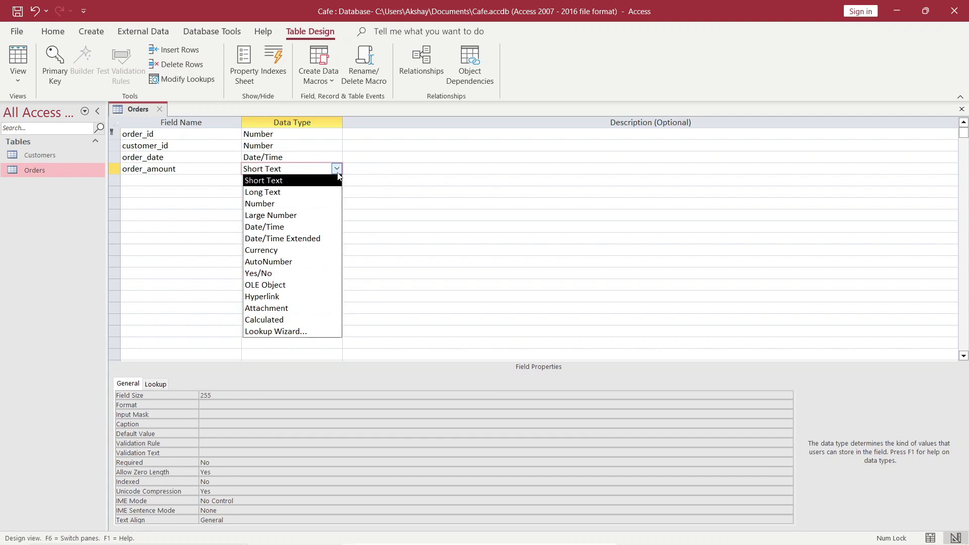
{"action": "left_click", "coordinate": [312, 250]}
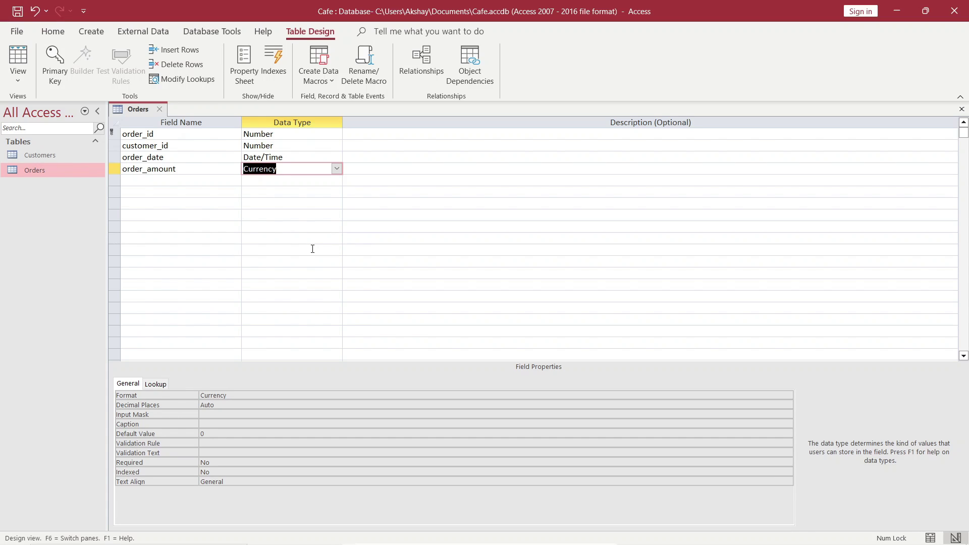
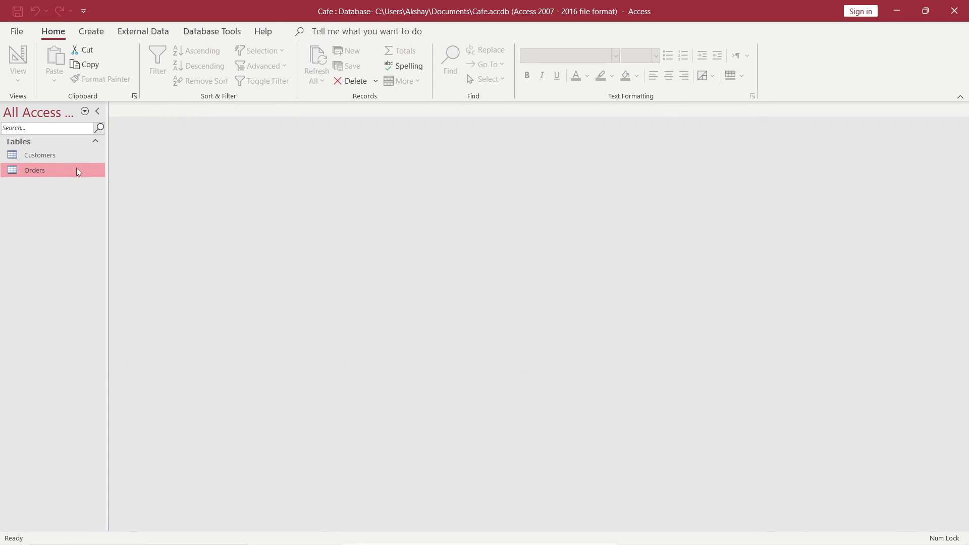
Open the Orders and Customers tables in Datasheet View to review their fields
{"action": "double_click", "coordinate": [65, 175]}
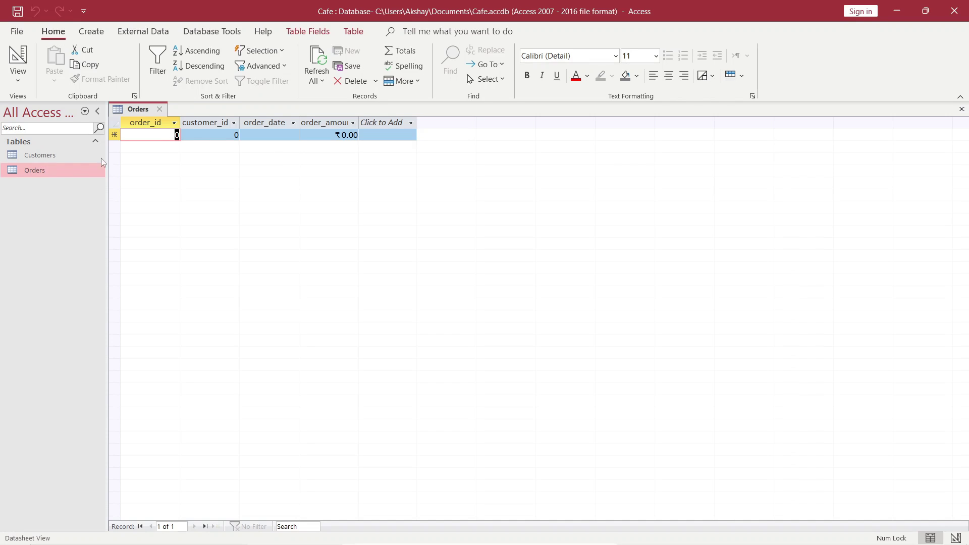
{"action": "double_click", "coordinate": [62, 152]}
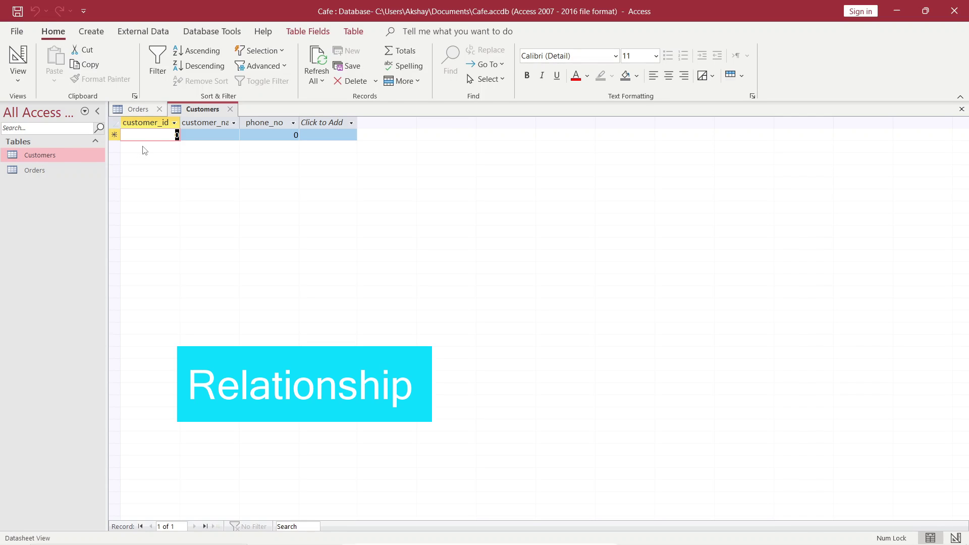
Open the database relationships layout and add the Customers and Orders tables to it
{"action": "left_click", "coordinate": [212, 32]}
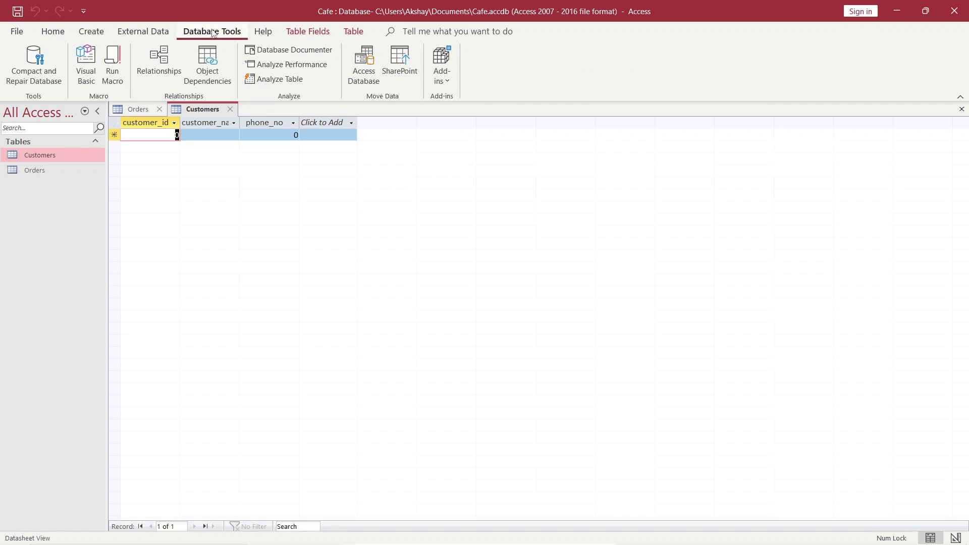
{"action": "left_click", "coordinate": [167, 62]}
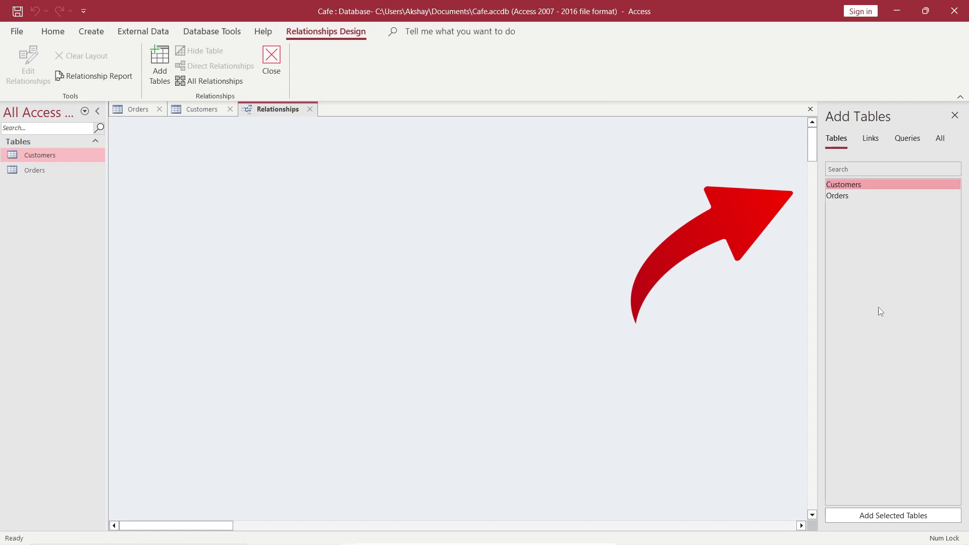
{"action": "left_click", "coordinate": [870, 512]}
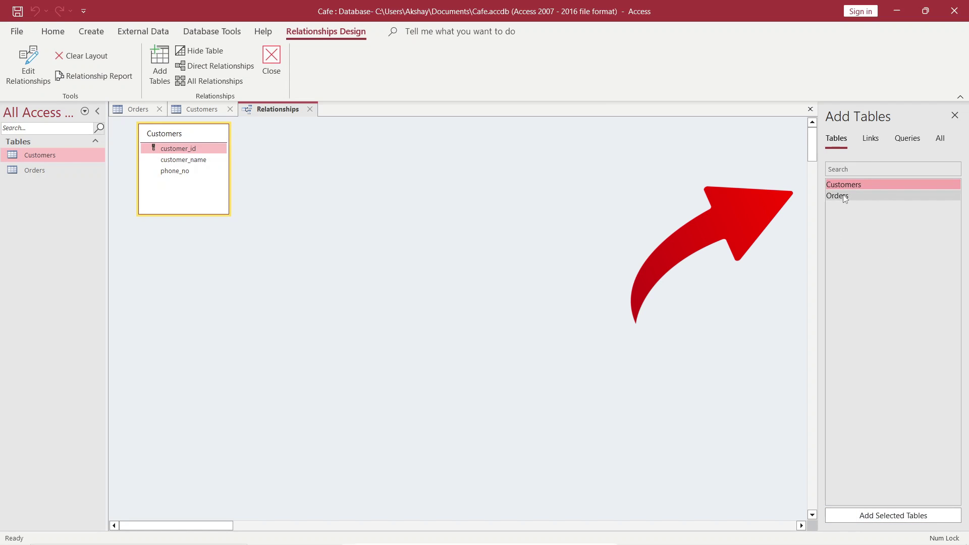
{"action": "left_click", "coordinate": [842, 196]}
{"action": "left_click", "coordinate": [844, 516]}
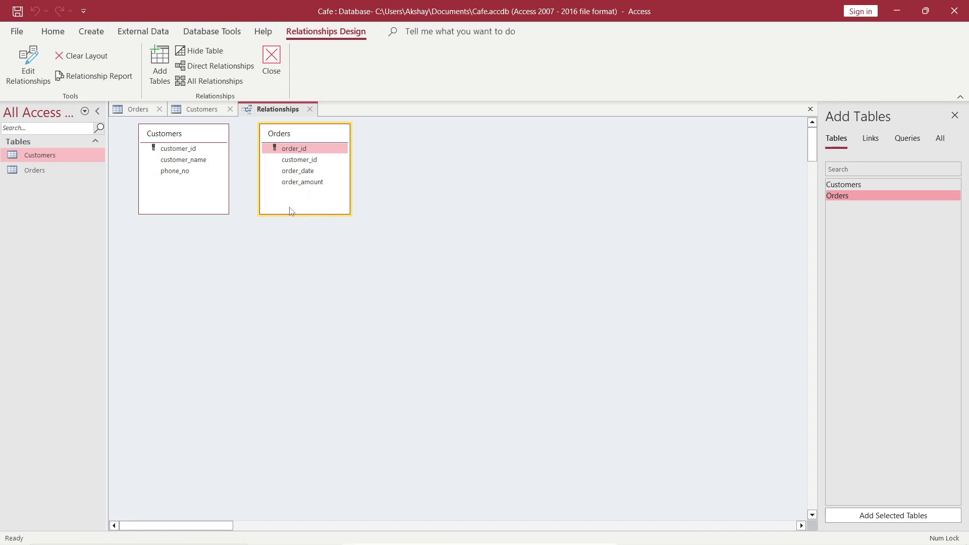
Try to relate customer_id in Customers to customer_id in Orders with referential integrity, cascade update and cascade delete while both tables are open
{"action": "left_click", "coordinate": [199, 152]}
{"action": "left_click_drag", "start_coordinate": [200, 152], "coordinate": [302, 162]}
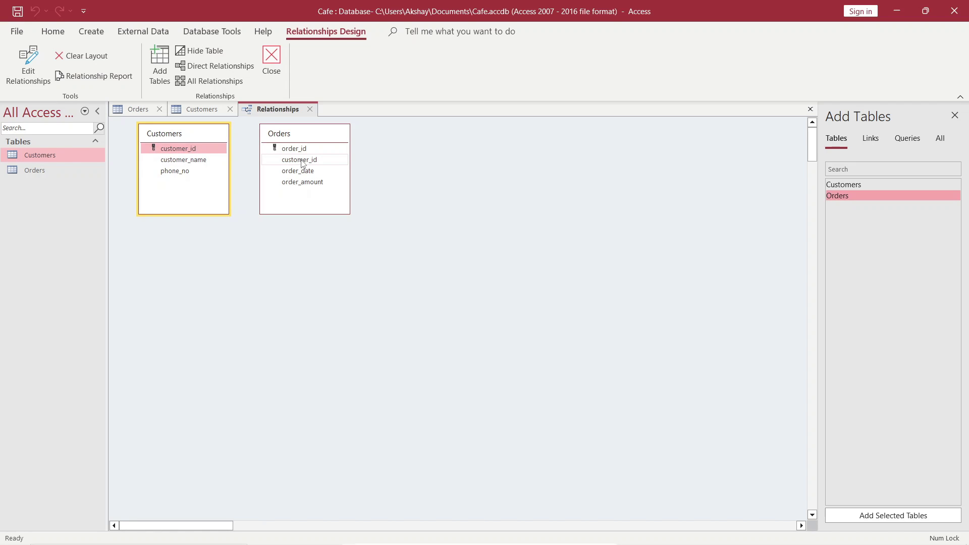
{"action": "left_click_drag", "start_coordinate": [302, 162], "coordinate": [302, 163]}
{"action": "left_click_drag", "start_coordinate": [177, 148], "coordinate": [304, 164]}
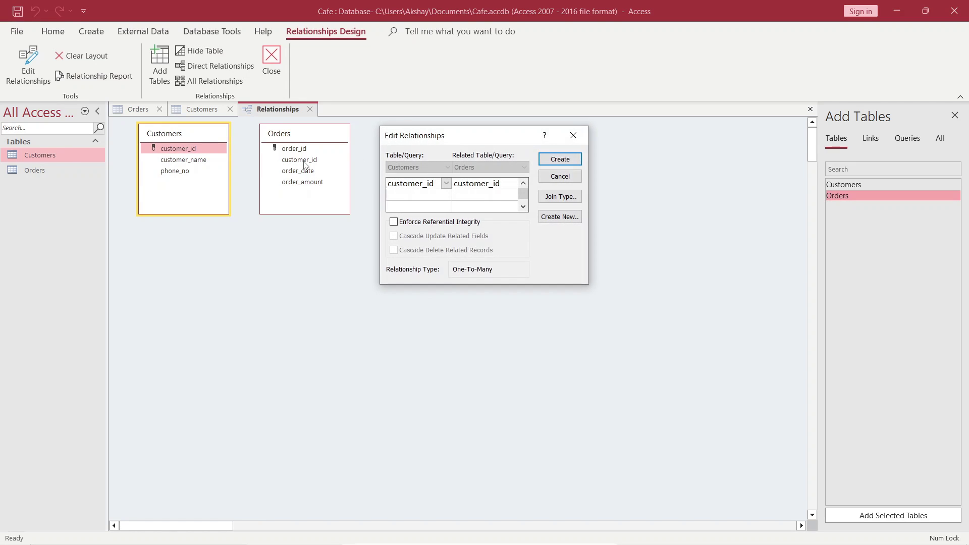
{"action": "left_click_drag", "start_coordinate": [457, 146], "coordinate": [404, 149]}
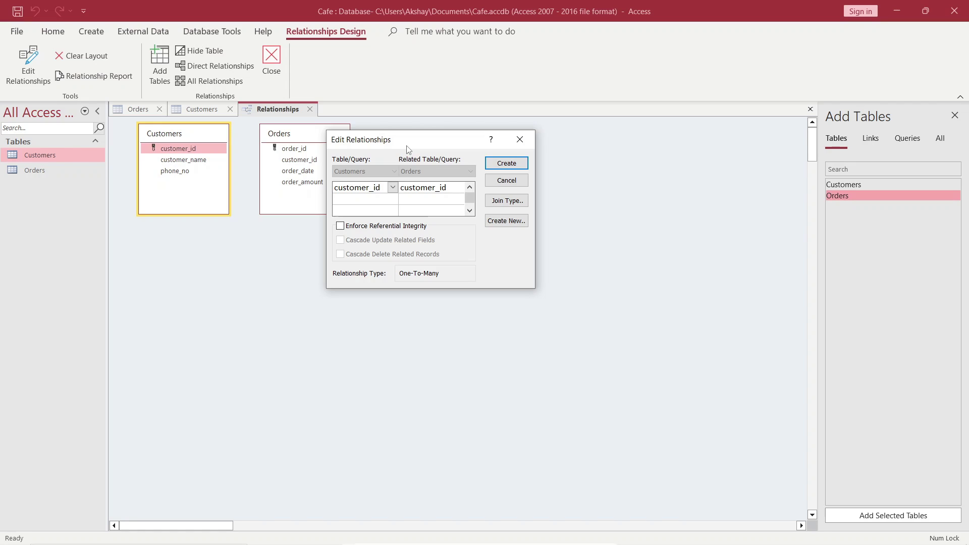
{"action": "left_click", "coordinate": [392, 231]}
{"action": "left_click", "coordinate": [378, 241]}
{"action": "left_click", "coordinate": [376, 257]}
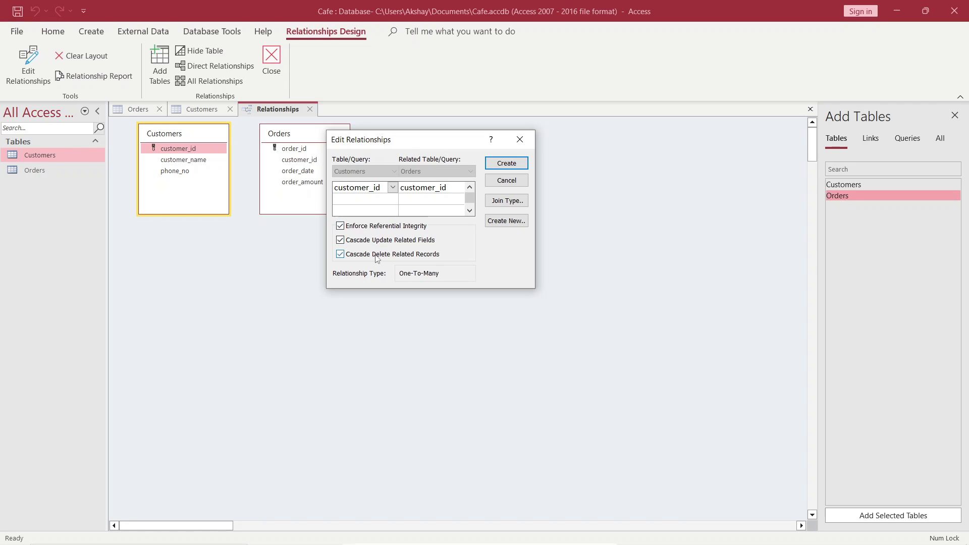
{"action": "left_click", "coordinate": [513, 166]}
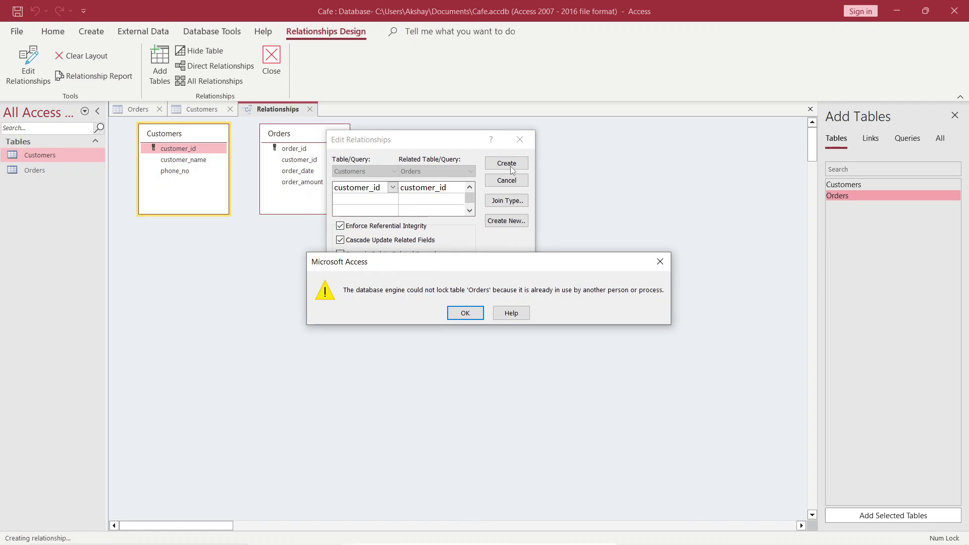
{"action": "left_click", "coordinate": [464, 313]}
{"action": "left_click", "coordinate": [519, 140]}
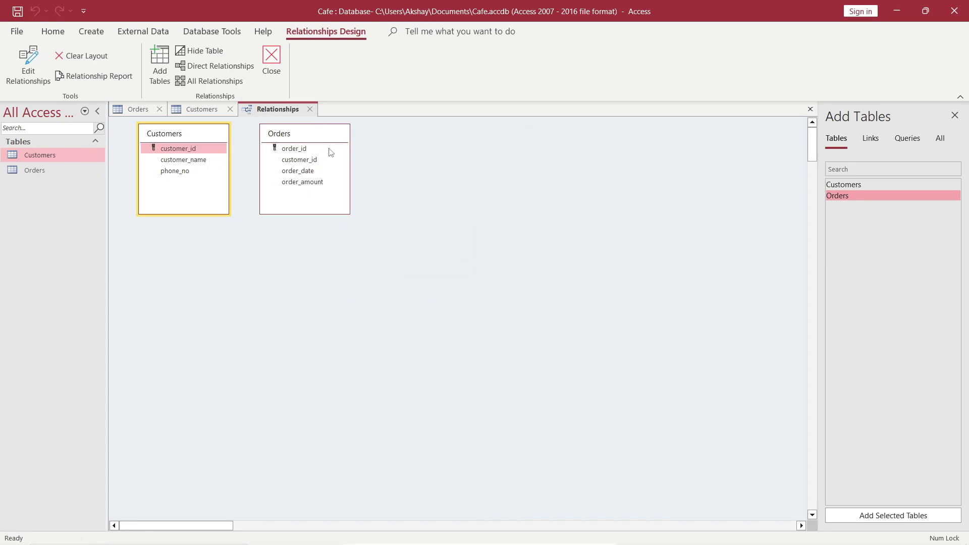
Close the Customers and Orders datasheets and create a relationship between their customer_id fields, enforcing referential integrity with cascade update and cascade delete
{"action": "left_click", "coordinate": [230, 109]}
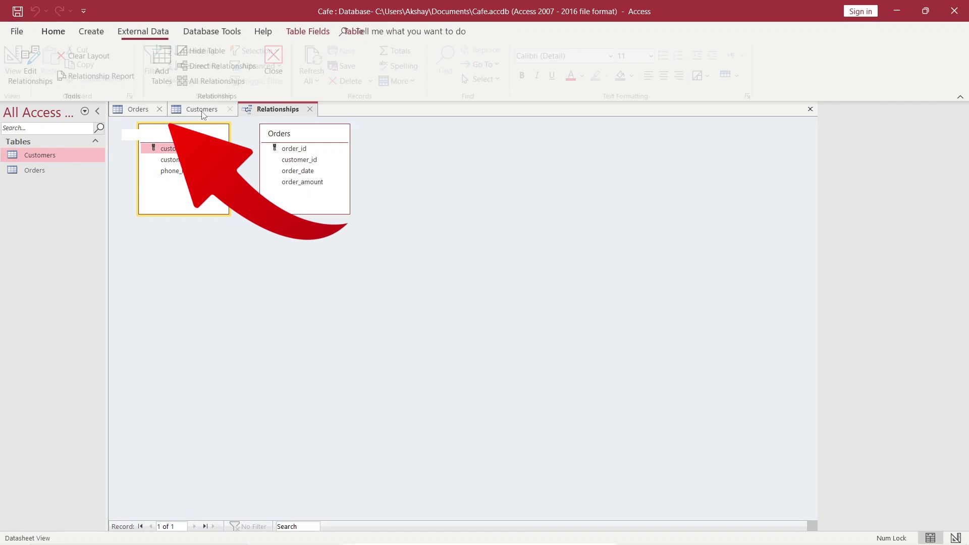
{"action": "left_click", "coordinate": [159, 109]}
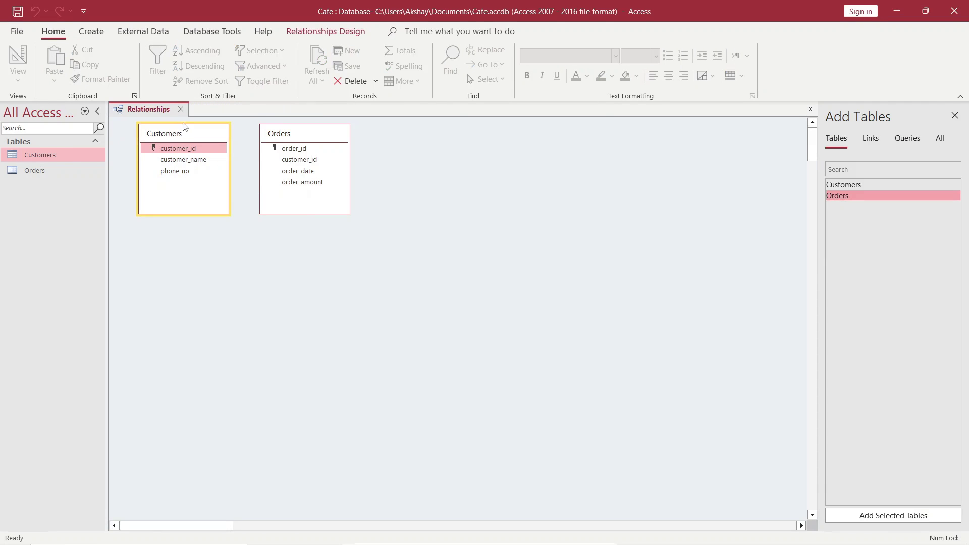
{"action": "left_click_drag", "start_coordinate": [212, 154], "coordinate": [303, 162]}
{"action": "left_click", "coordinate": [414, 221]}
{"action": "left_click", "coordinate": [412, 235]}
{"action": "left_click", "coordinate": [412, 250]}
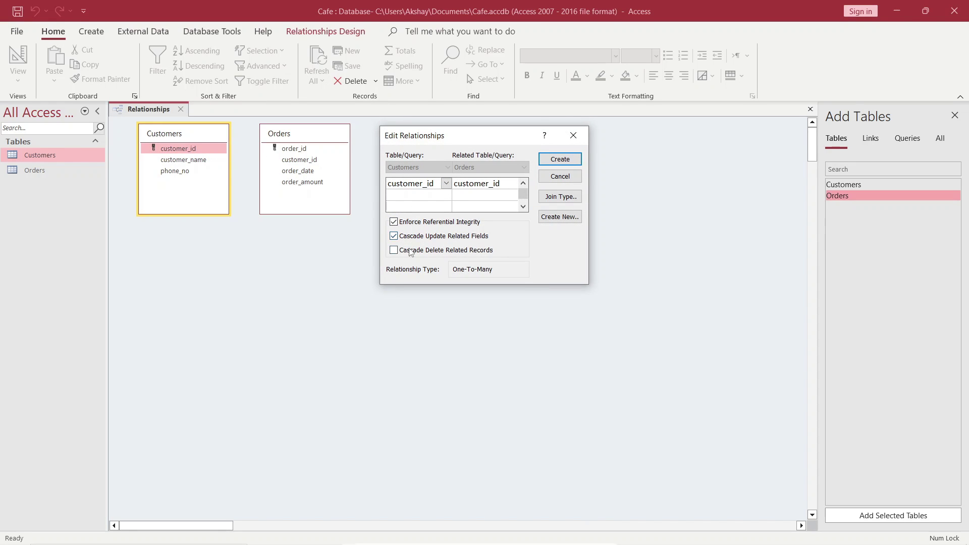
{"action": "left_click", "coordinate": [559, 159]}
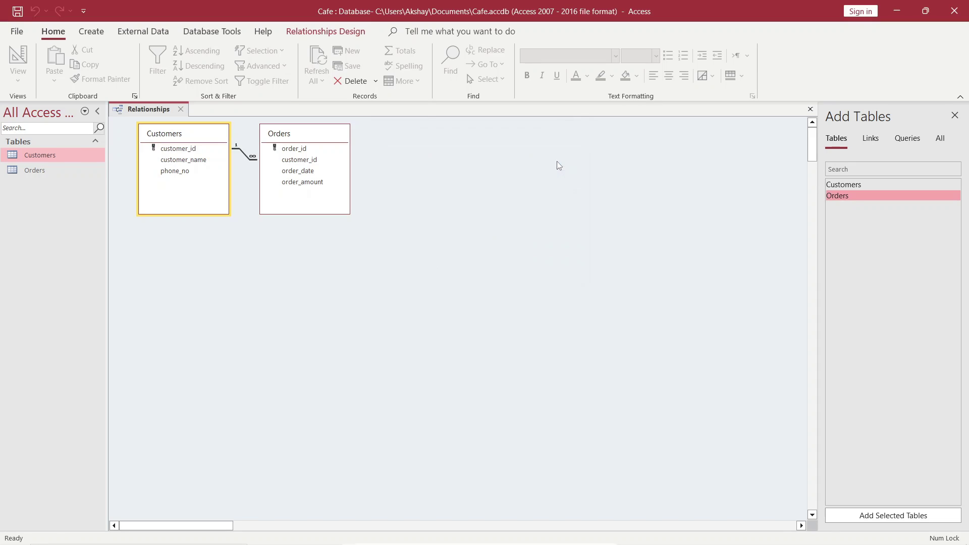
{"action": "left_click", "coordinate": [194, 150]}
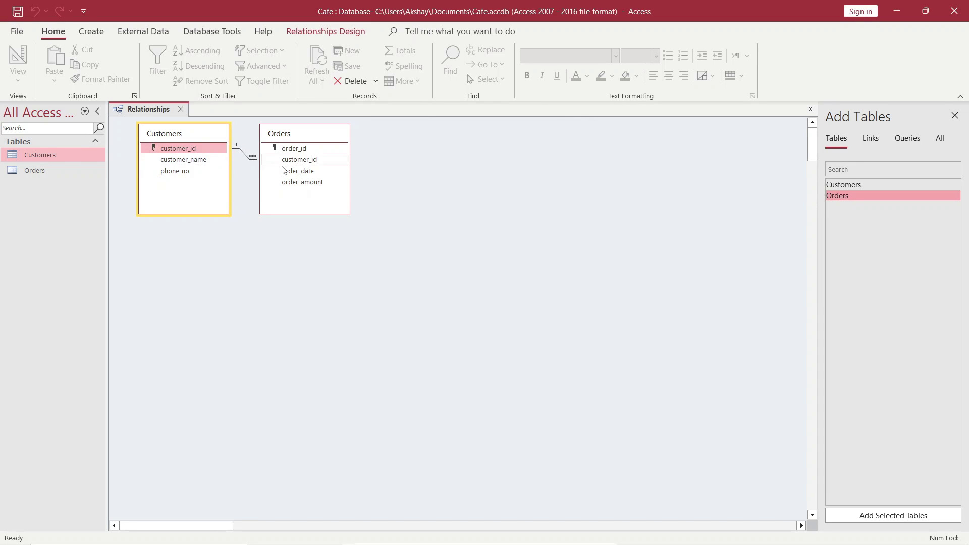
{"action": "left_click", "coordinate": [293, 162]}
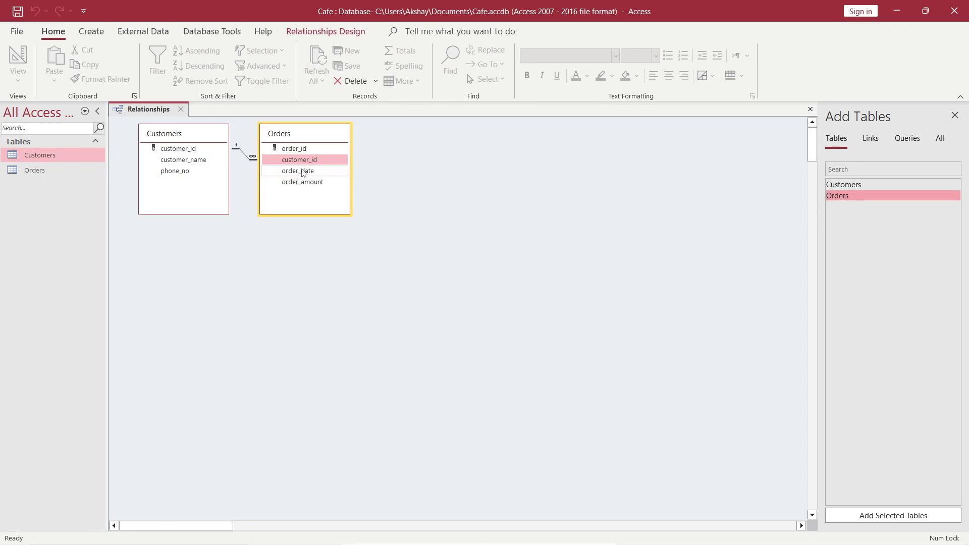
{"action": "left_click", "coordinate": [200, 152]}
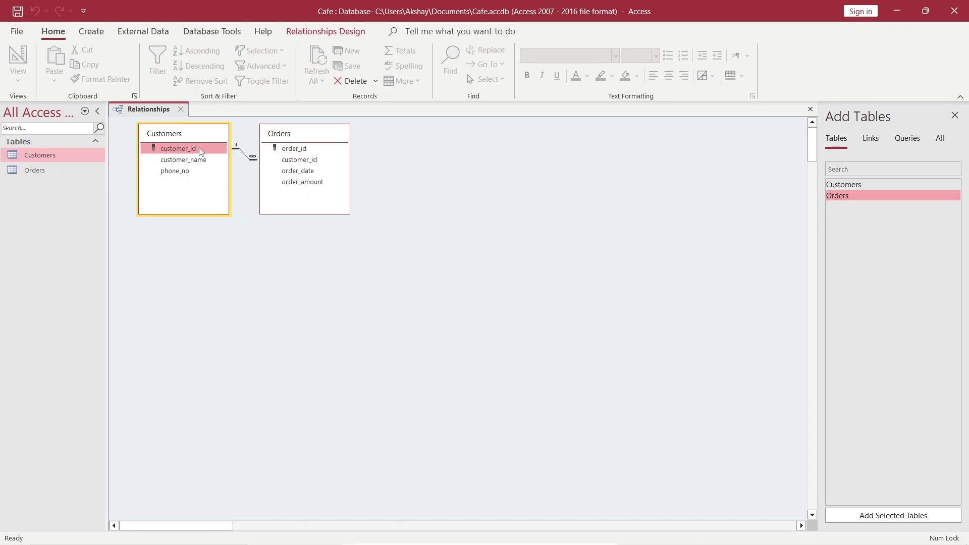
{"action": "left_click_drag", "start_coordinate": [198, 148], "coordinate": [299, 160]}
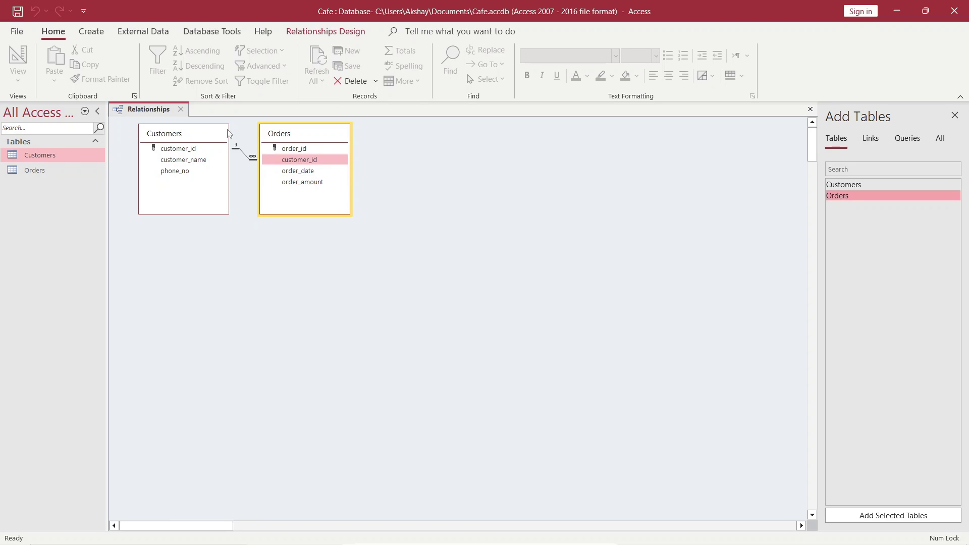
Close the relationships layout
{"action": "right_click", "coordinate": [150, 113]}
{"action": "key", "text": "Escape"}
{"action": "left_click", "coordinate": [180, 109]}
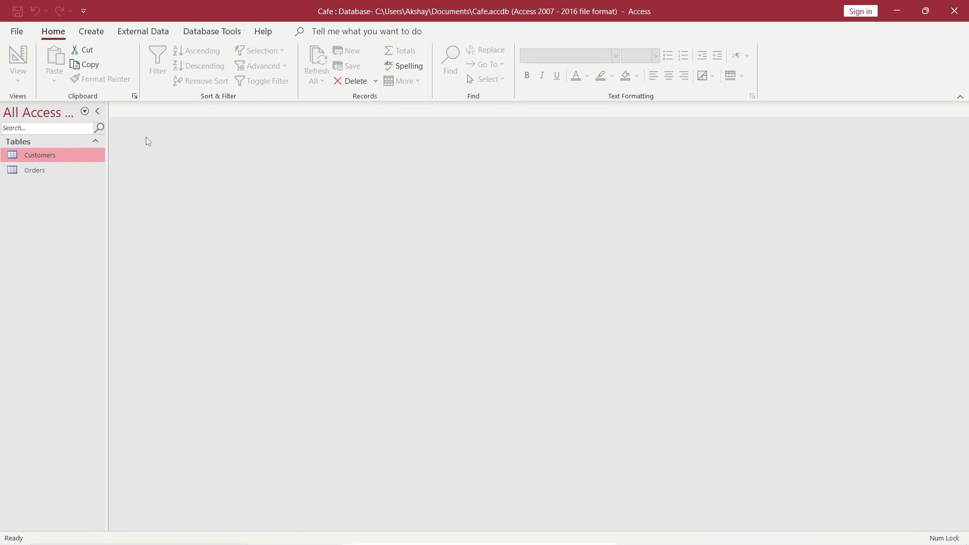
Open the Customers table and enter the first customer's ID, name and phone number in the empty record
{"action": "double_click", "coordinate": [62, 156]}
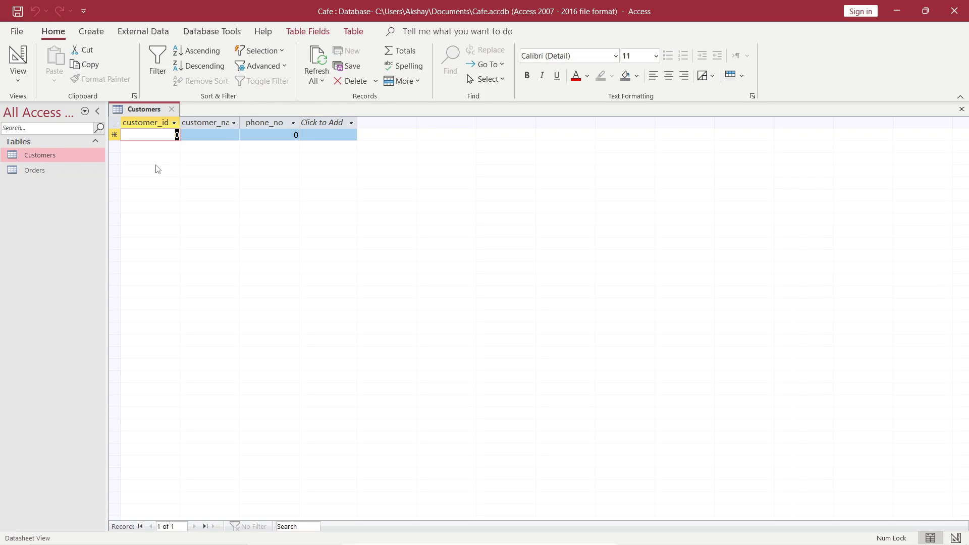
{"action": "type", "text": "1"}
{"action": "key", "text": "Tab"}
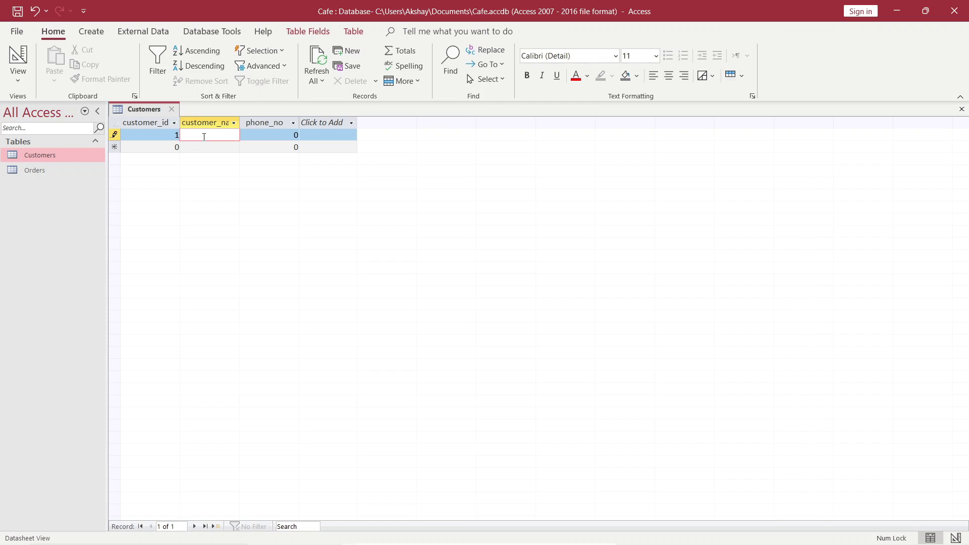
{"action": "type", "text": "Tony"}
{"action": "double_click", "coordinate": [294, 135]}
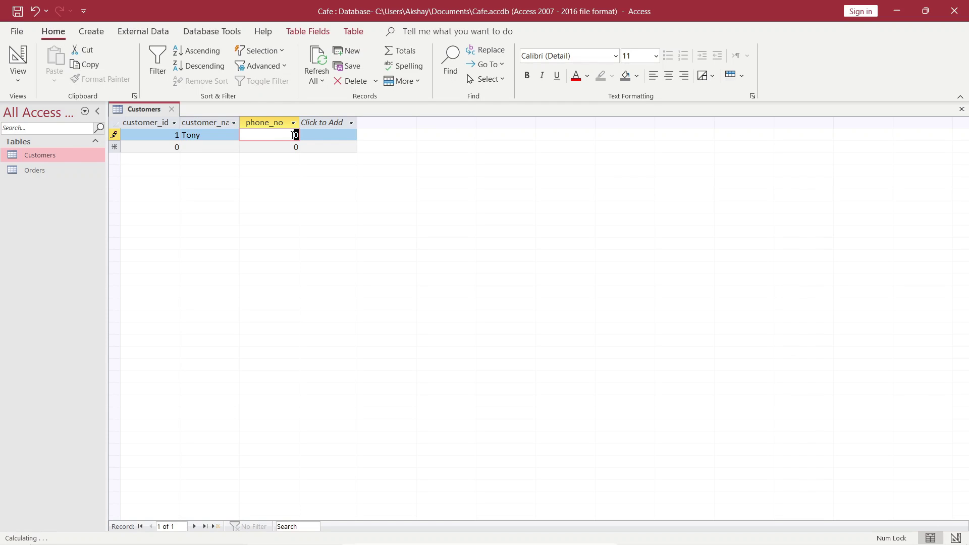
{"action": "type", "text": "123123123"}
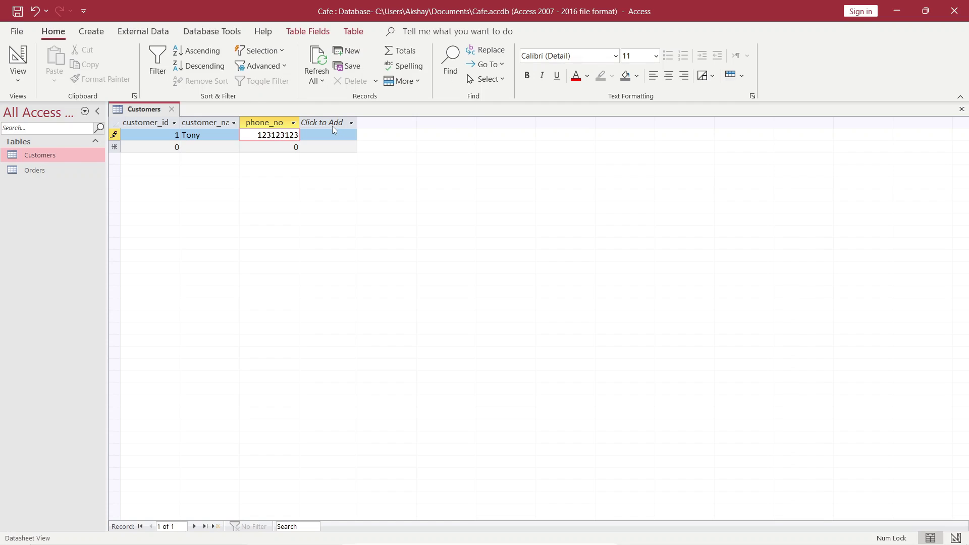
Add a second record to the Customers table with that customer's ID, name and phone number
{"action": "left_click", "coordinate": [171, 146]}
{"action": "left_click_drag", "start_coordinate": [171, 146], "coordinate": [194, 149]}
{"action": "type", "text": "2"}
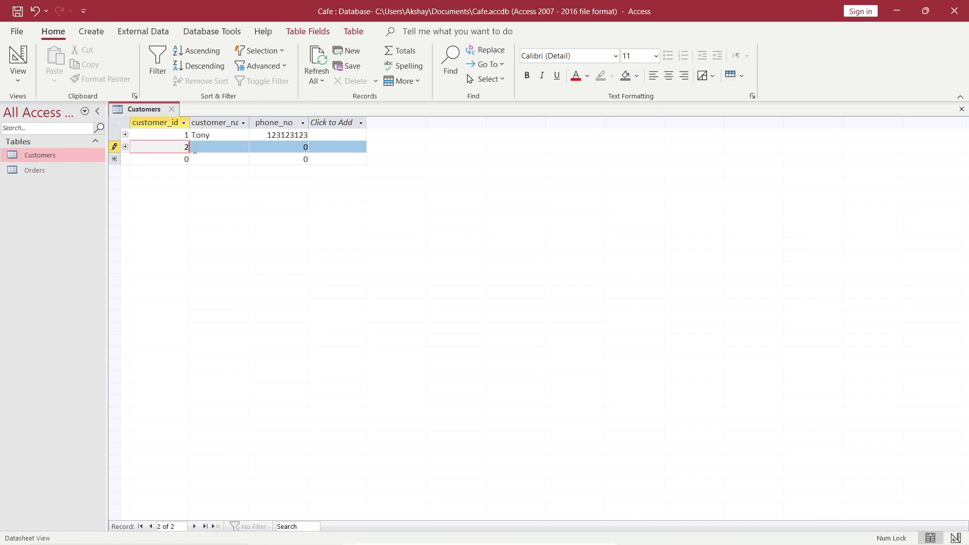
{"action": "left_click", "coordinate": [210, 146]}
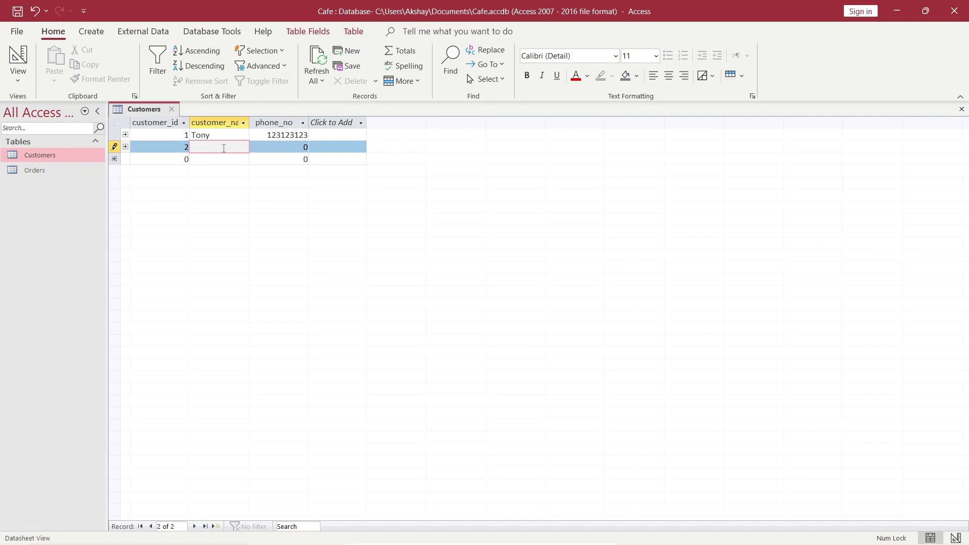
{"action": "type", "text": "Steve"}
{"action": "key", "text": "Tab"}
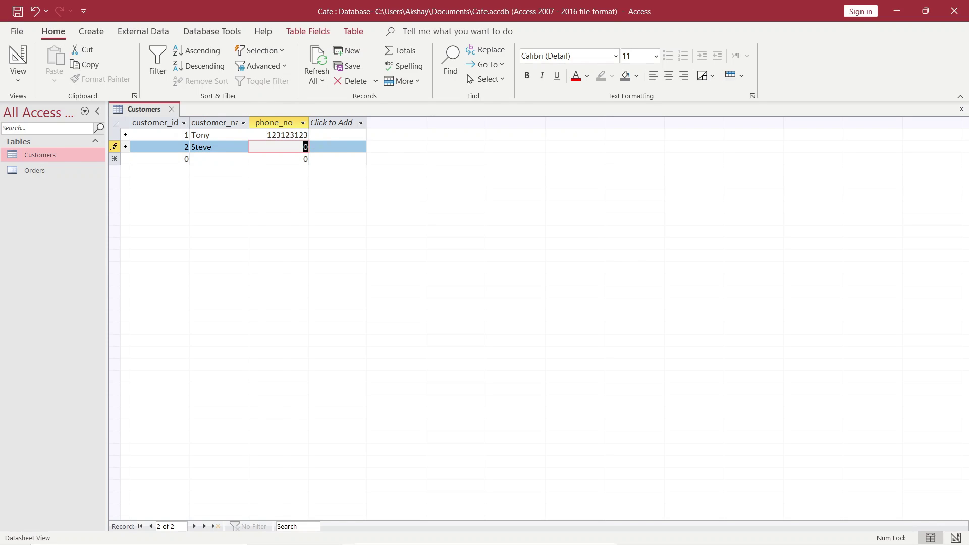
{"action": "type", "text": "465456456"}
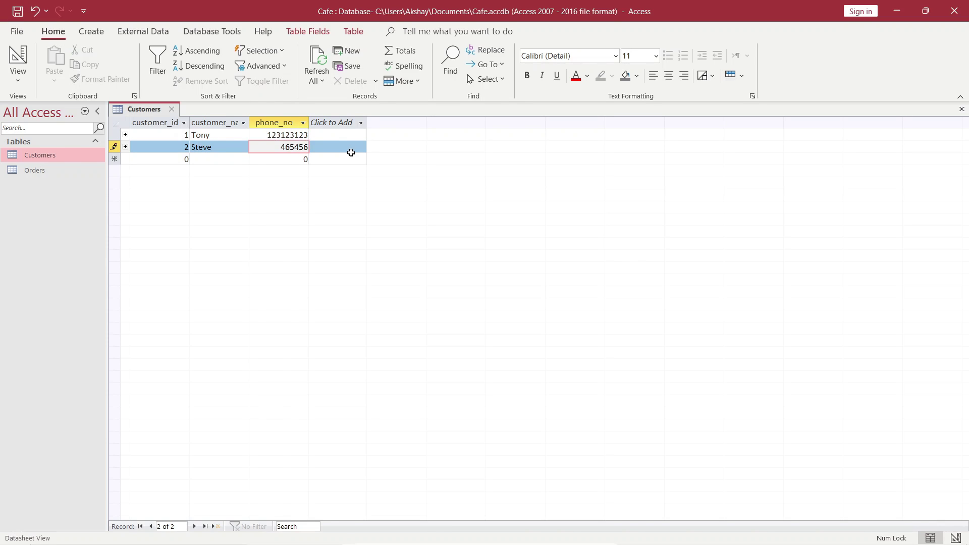
Add a third customer record with its ID, name and phone number, and save the Customers table
{"action": "left_click", "coordinate": [177, 159]}
{"action": "type", "text": "3"}
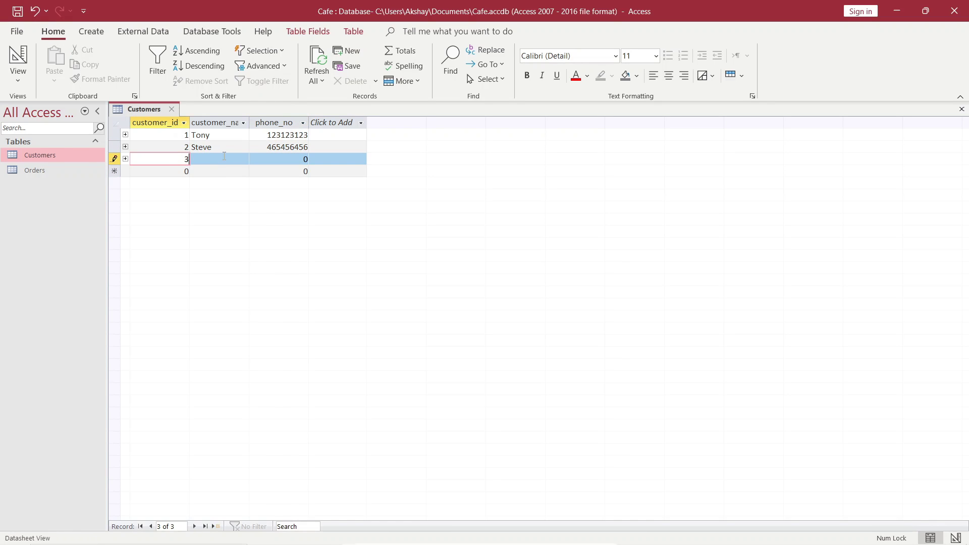
{"action": "left_click", "coordinate": [227, 158]}
{"action": "type", "text": "Bruce"}
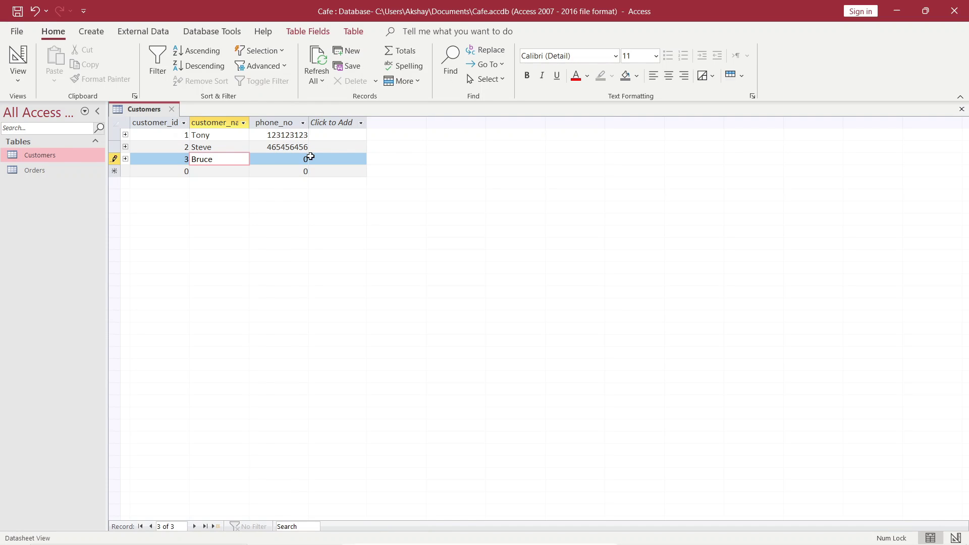
{"action": "key", "text": "Tab"}
{"action": "type", "text": "789789789"}
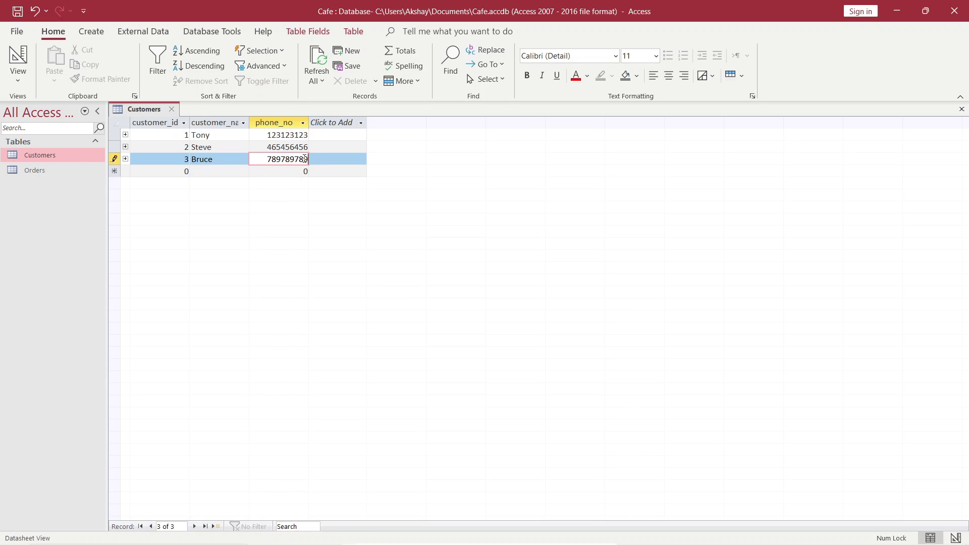
{"action": "right_click", "coordinate": [146, 112]}
{"action": "left_click", "coordinate": [161, 119]}
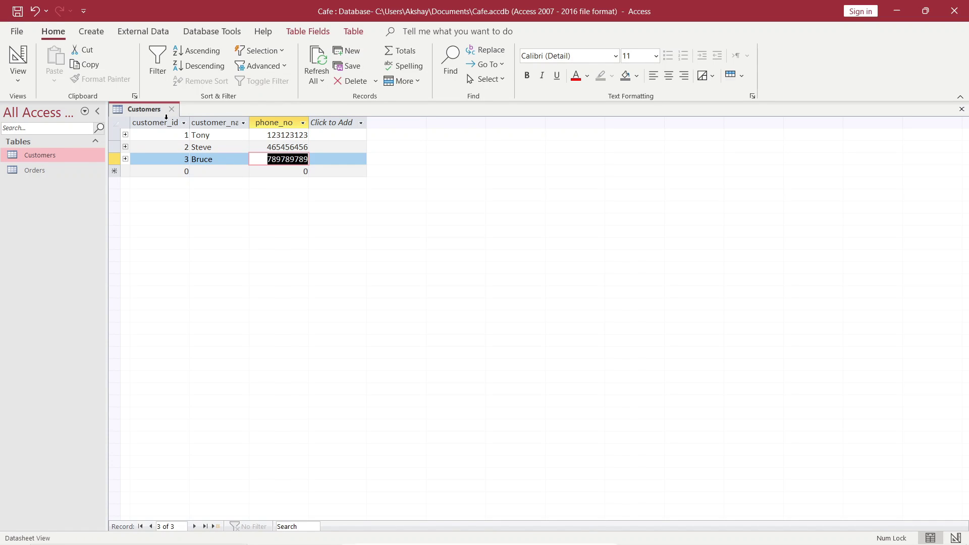
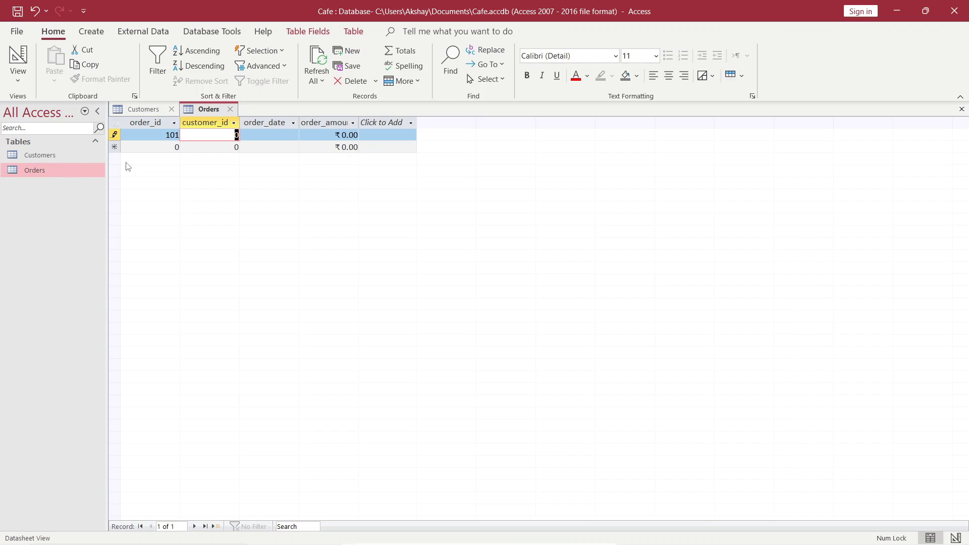
Complete the first Orders record with the first customer's ID, order date 07-08-2024 and order amount 40
{"action": "type", "text": "1"}
{"action": "left_click", "coordinate": [286, 135]}
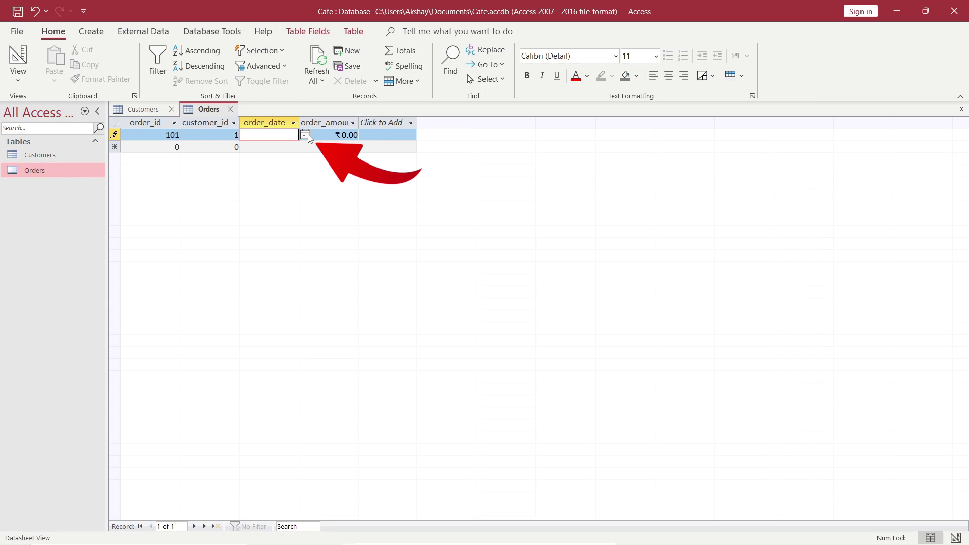
{"action": "left_click", "coordinate": [305, 134]}
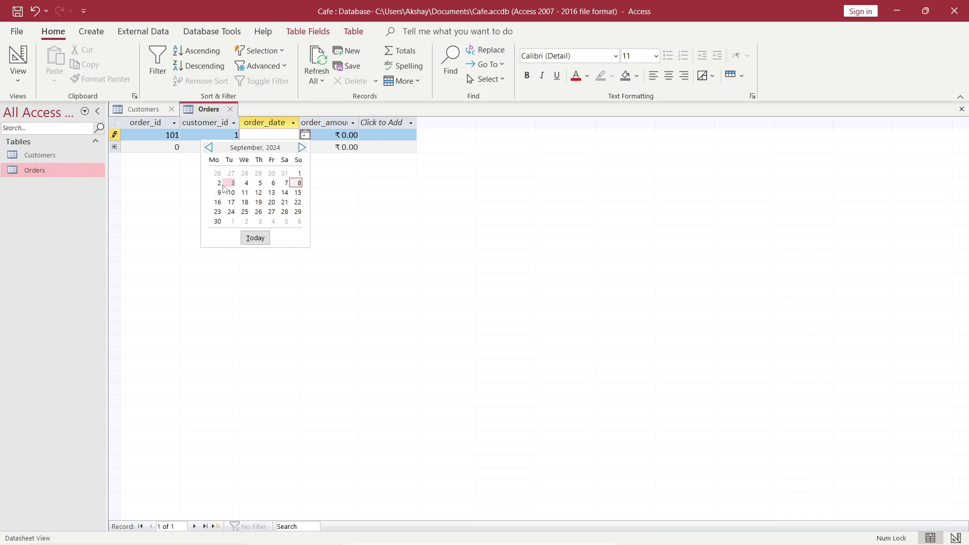
{"action": "left_click", "coordinate": [209, 147]}
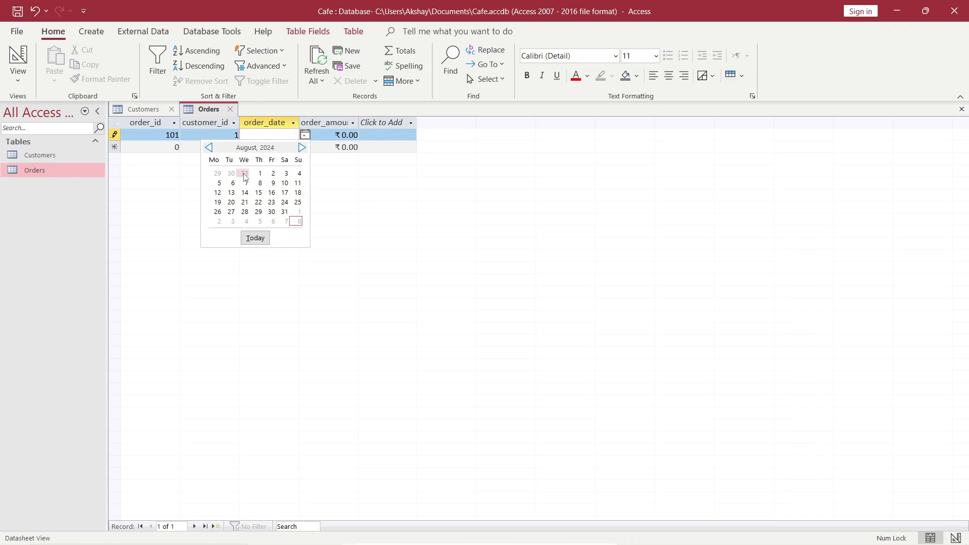
{"action": "left_click", "coordinate": [247, 184]}
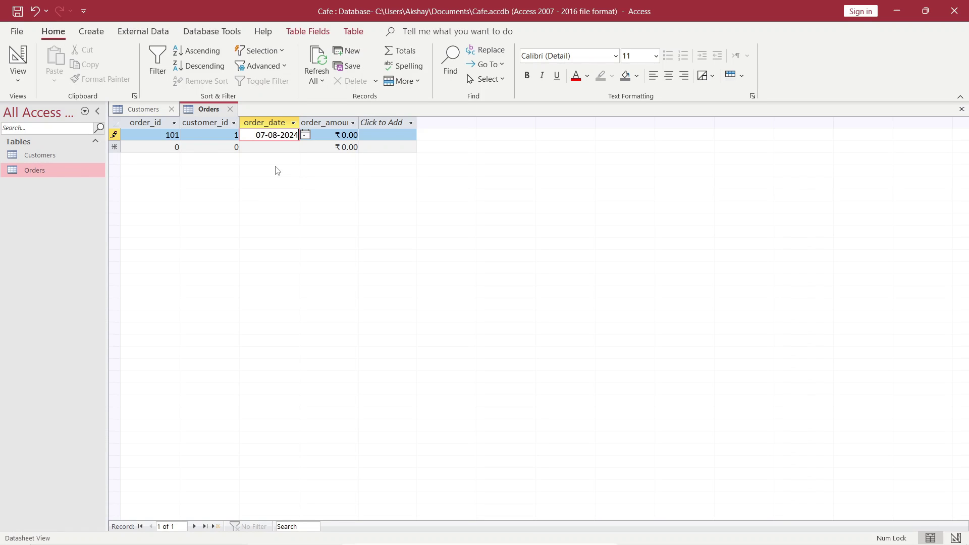
{"action": "key", "text": "Tab"}
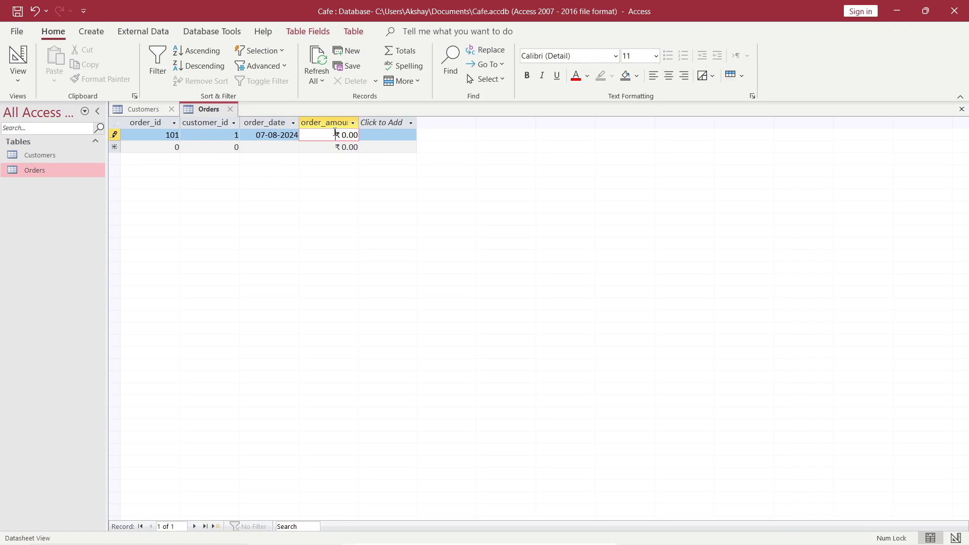
{"action": "left_click", "coordinate": [336, 134]}
{"action": "left_click_drag", "start_coordinate": [335, 134], "coordinate": [377, 138]}
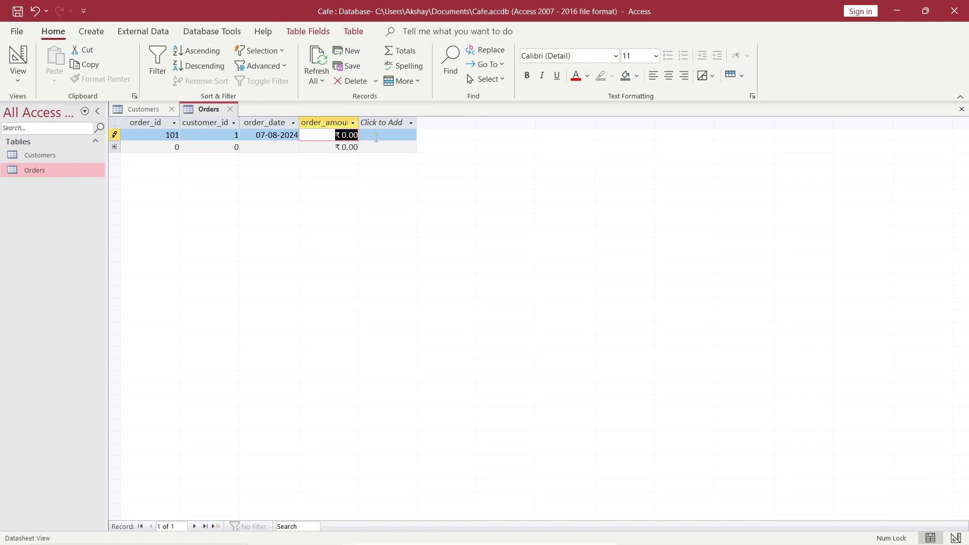
{"action": "type", "text": "40"}
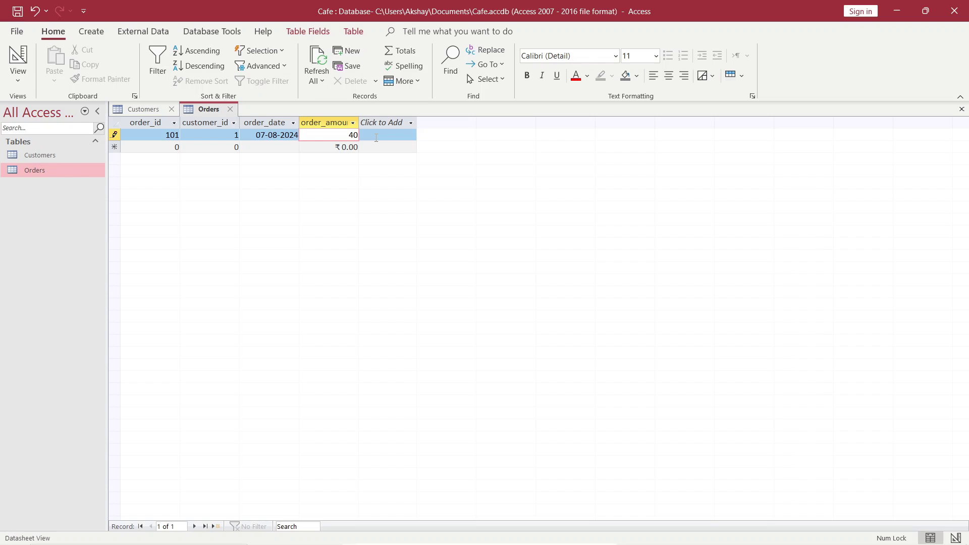
Add a second Orders record with its order ID, the second customer's ID, order date 05-05-2024 and amount 60
{"action": "left_click", "coordinate": [165, 151]}
{"action": "left_click_drag", "start_coordinate": [167, 152], "coordinate": [191, 153]}
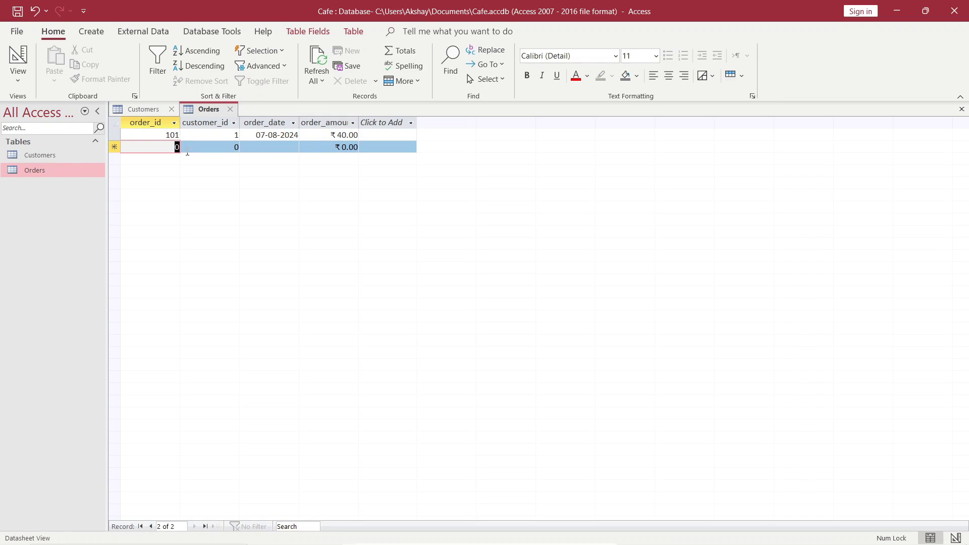
{"action": "type", "text": "102"}
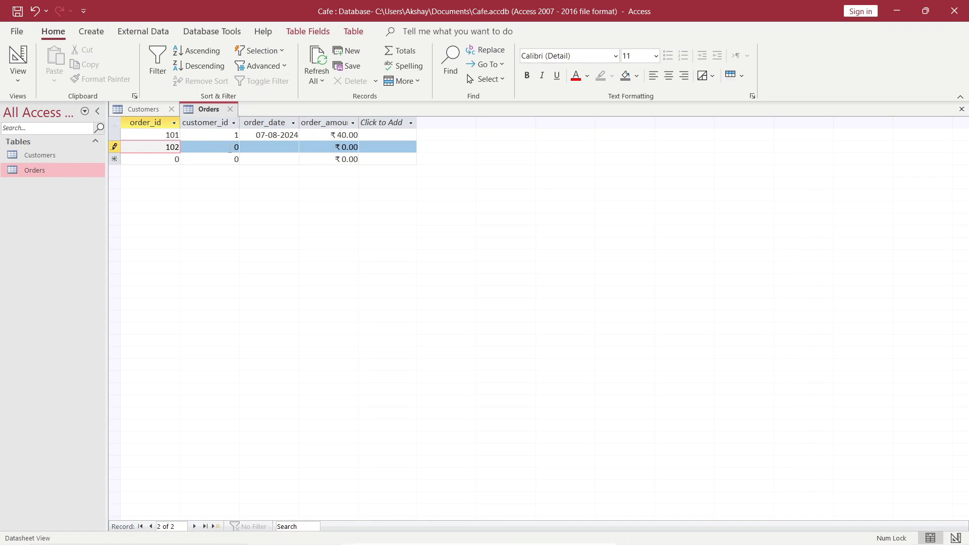
{"action": "key", "text": "Tab"}
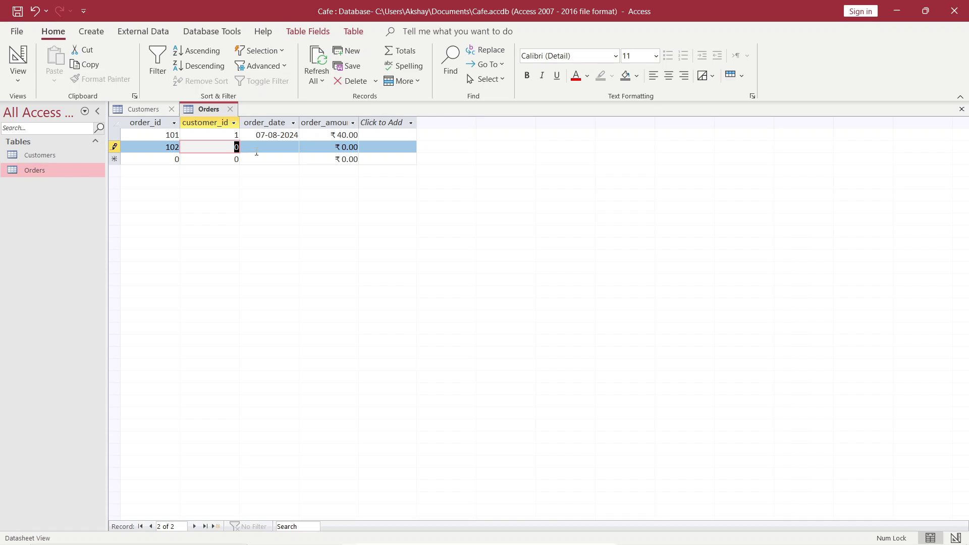
{"action": "type", "text": "2"}
{"action": "left_click", "coordinate": [277, 148]}
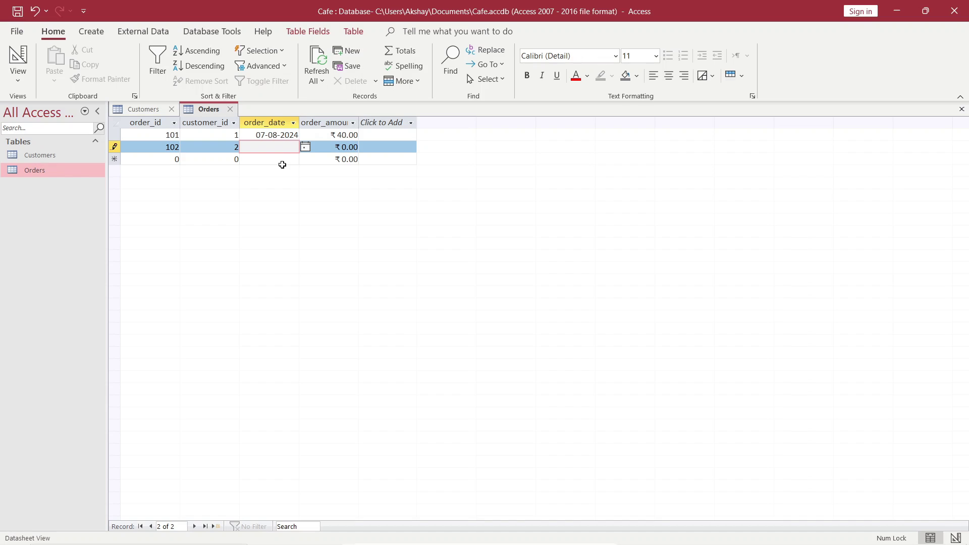
{"action": "type", "text": "05-05-2024"}
{"action": "left_click", "coordinate": [331, 147]}
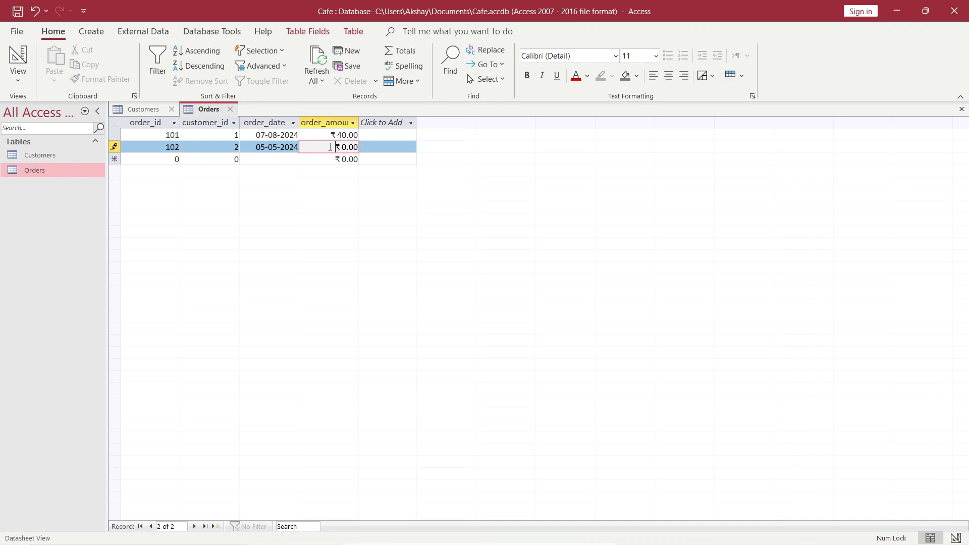
{"action": "key", "text": "F2"}
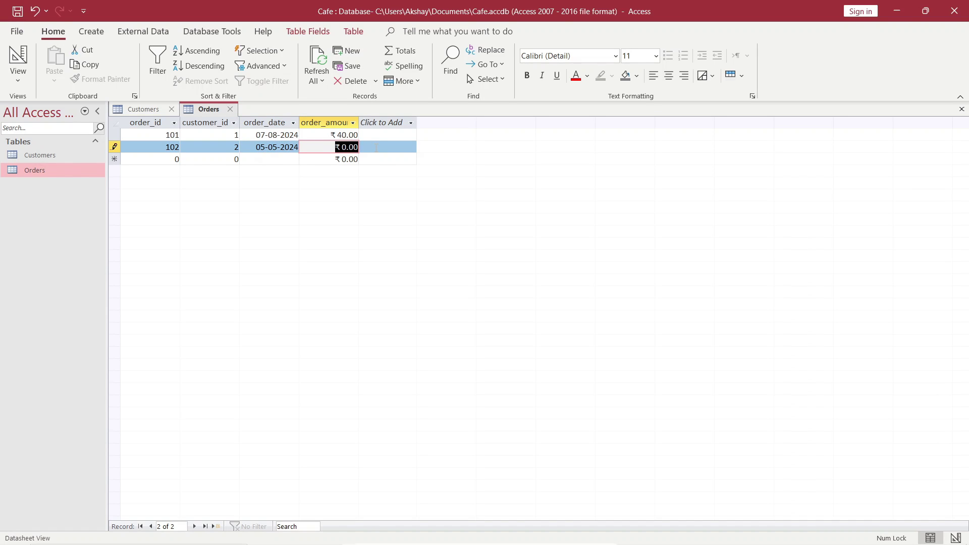
{"action": "type", "text": "60"}
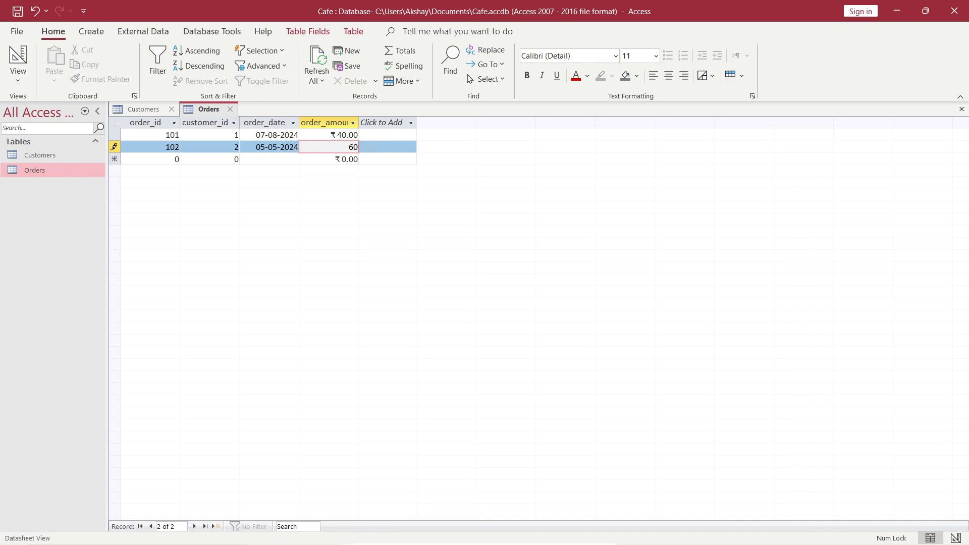
Add a third Orders record with its order ID, the first customer's ID, order date 04-09-2024 and amount 100
{"action": "left_click", "coordinate": [173, 159]}
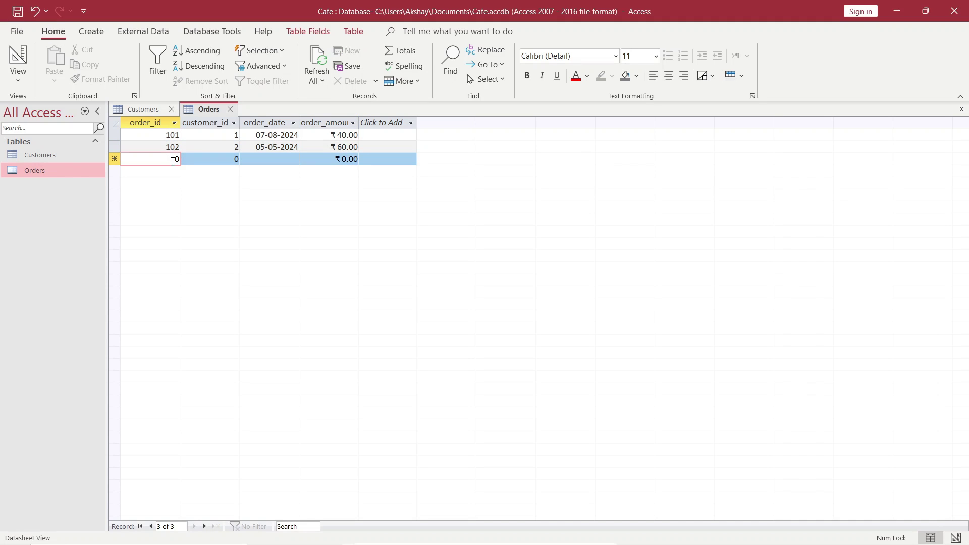
{"action": "left_click_drag", "start_coordinate": [173, 161], "coordinate": [187, 161]}
{"action": "type", "text": "1036"}
{"action": "key", "text": "BackSpace"}
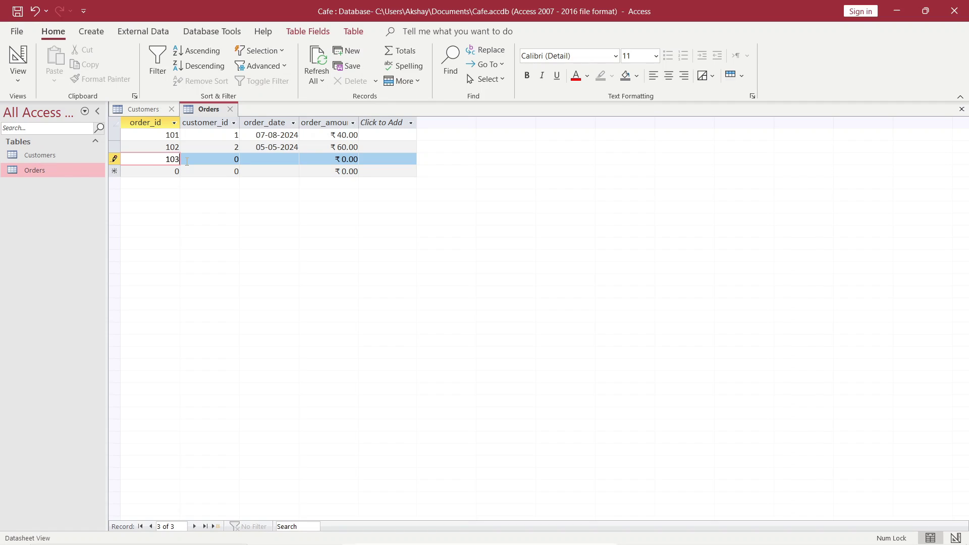
{"action": "left_click_drag", "start_coordinate": [225, 158], "coordinate": [247, 162]}
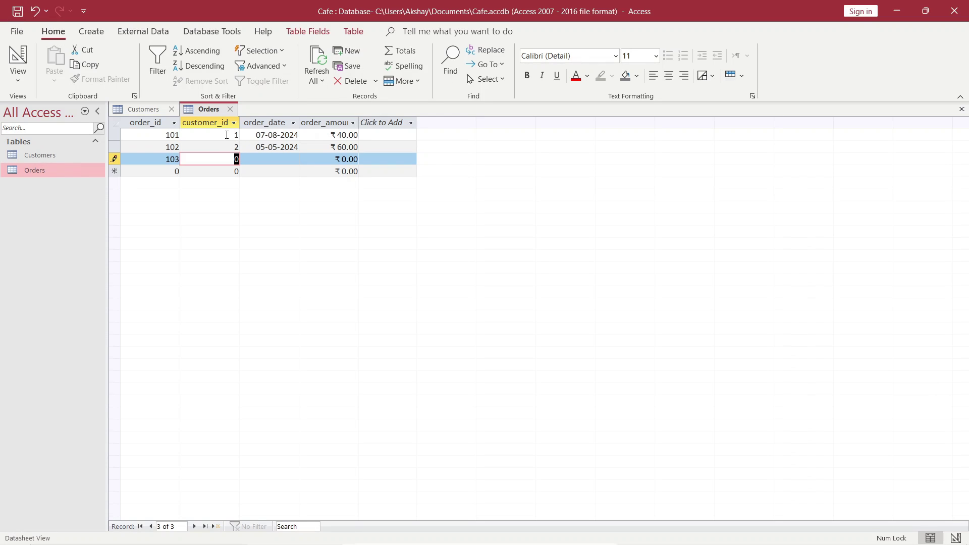
{"action": "type", "text": "1"}
{"action": "left_click", "coordinate": [295, 159]}
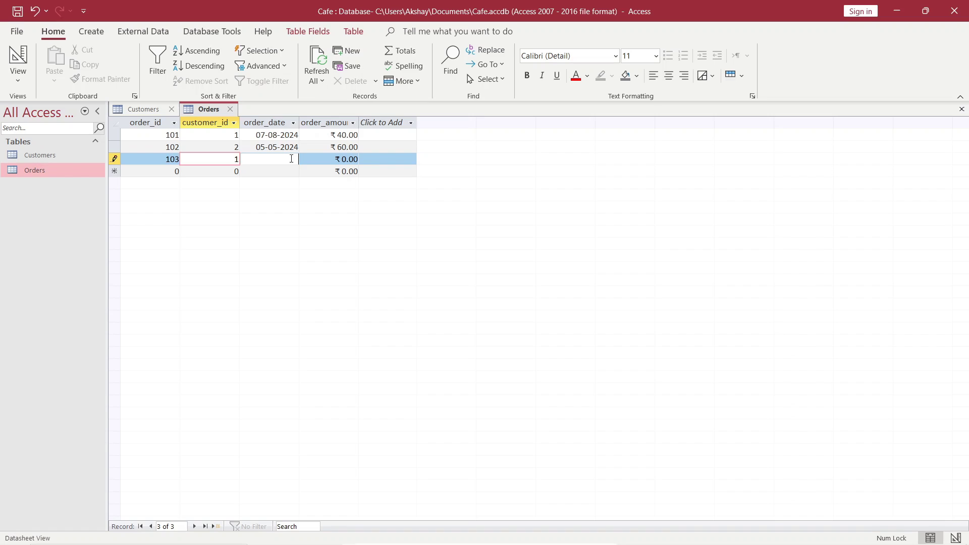
{"action": "left_click", "coordinate": [305, 158]}
{"action": "left_click", "coordinate": [246, 207]}
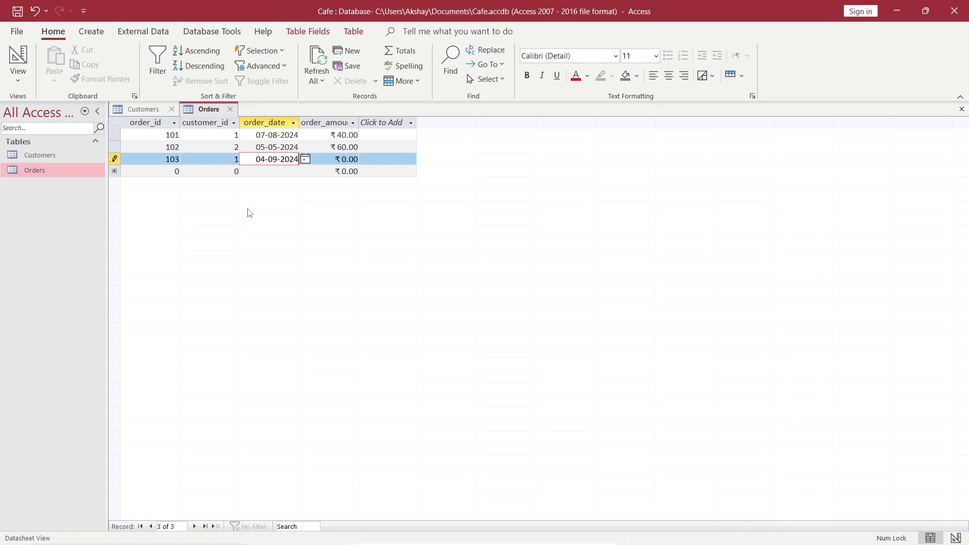
{"action": "left_click", "coordinate": [355, 159]}
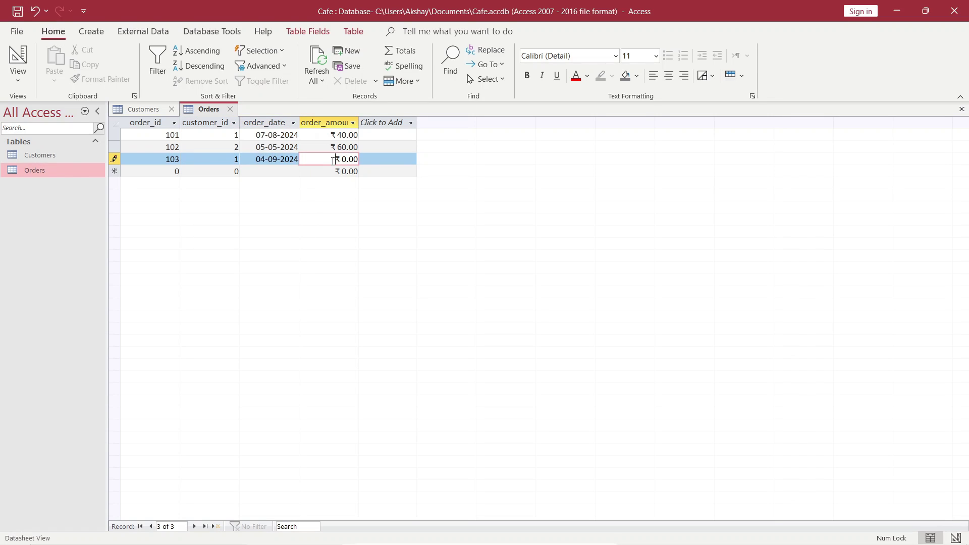
{"action": "double_click", "coordinate": [354, 159]}
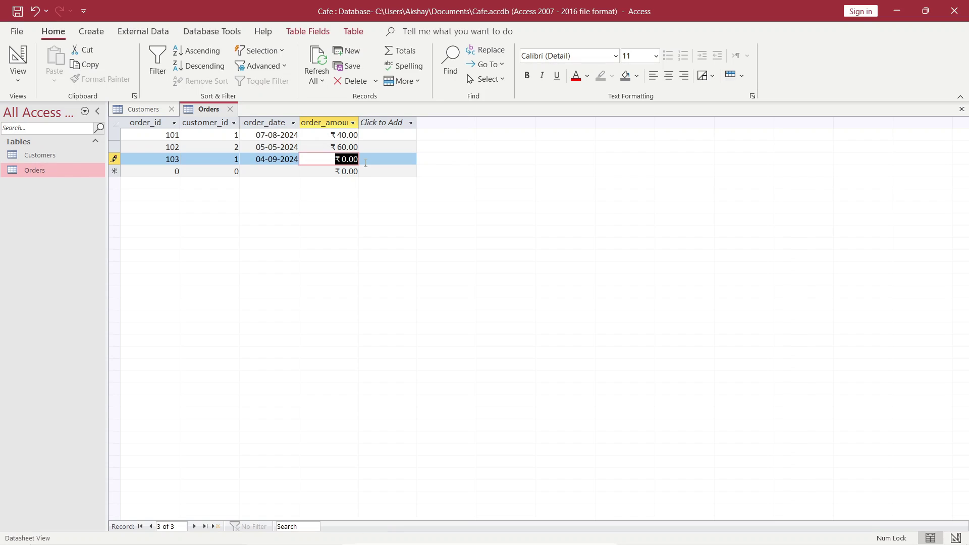
{"action": "type", "text": "100"}
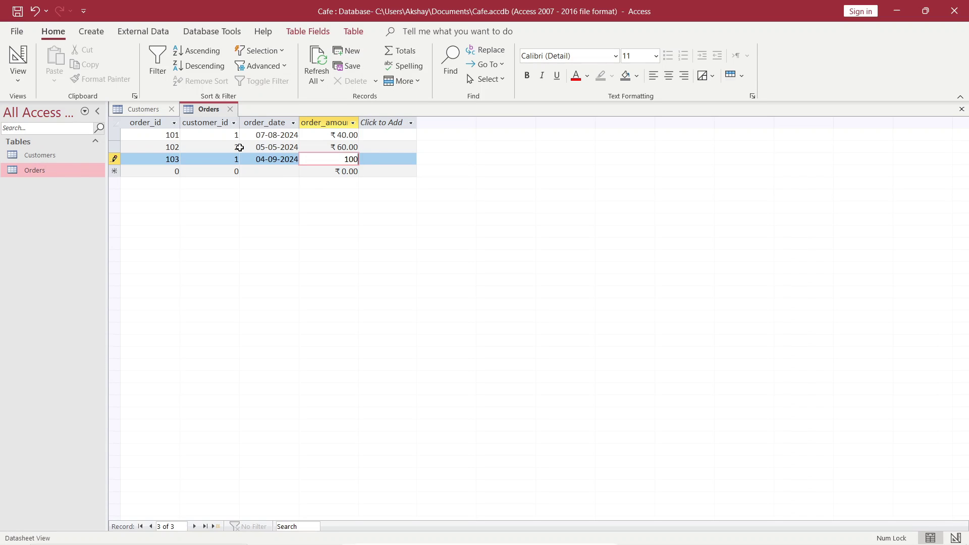
Save the Orders table with its new records
{"action": "right_click", "coordinate": [201, 109]}
{"action": "left_click", "coordinate": [212, 118]}
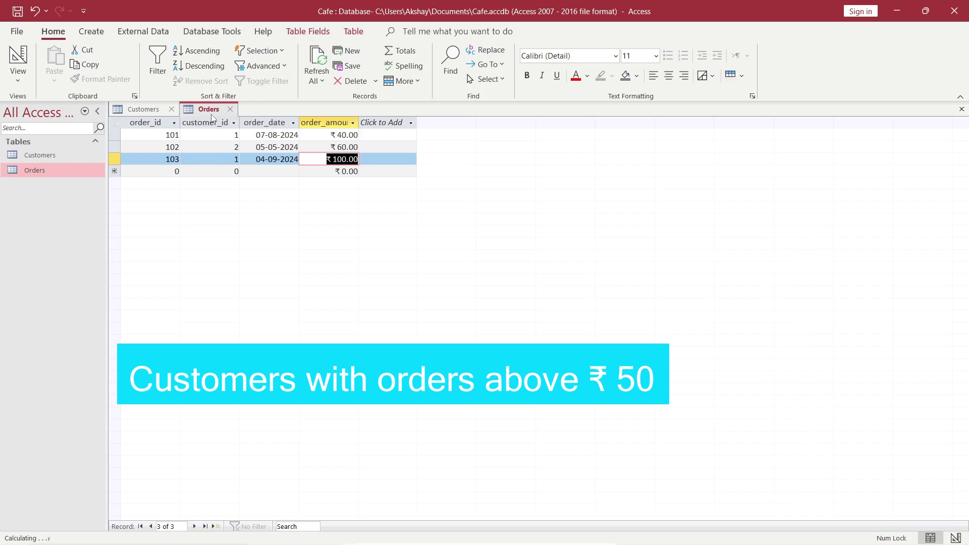
Create a new query in design view and add the Customers and Orders tables to it
{"action": "left_click", "coordinate": [103, 38]}
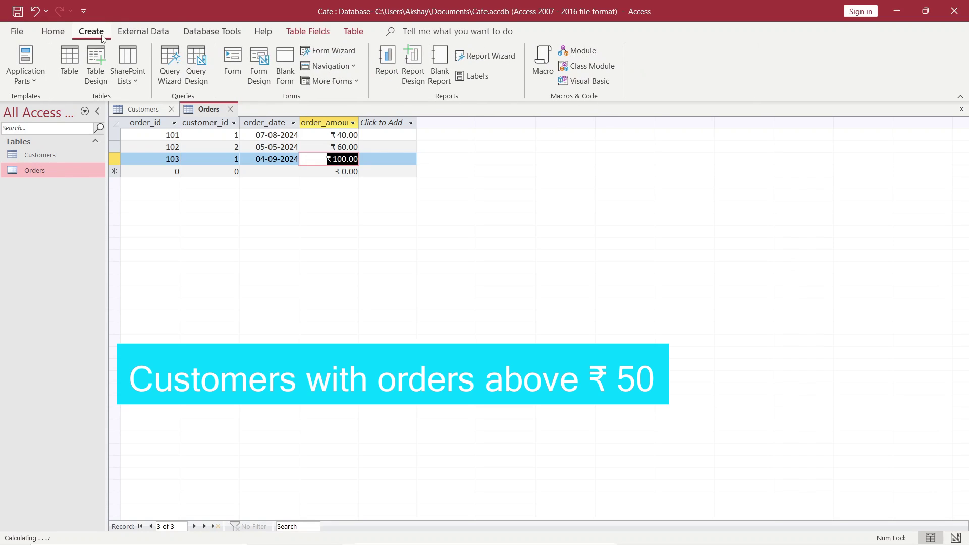
{"action": "left_click", "coordinate": [196, 76]}
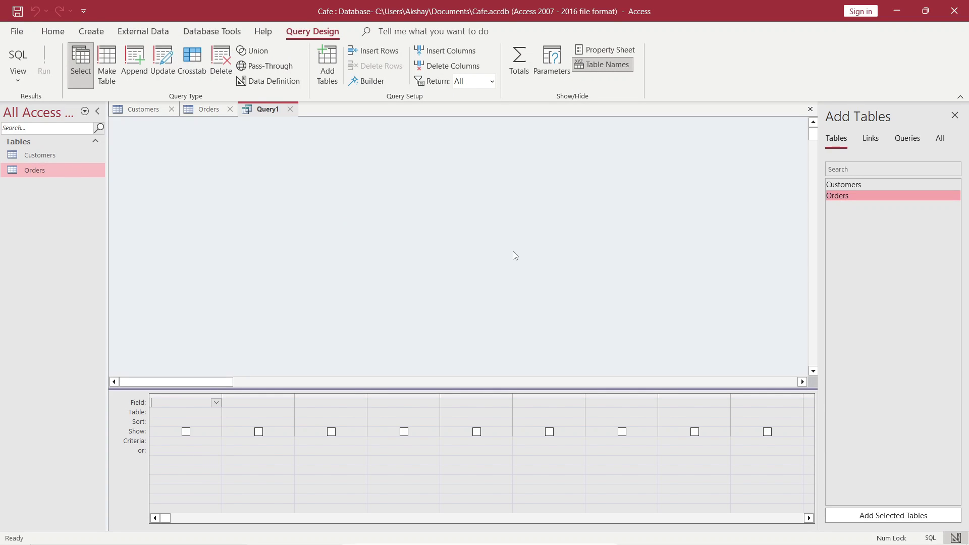
{"action": "left_click", "coordinate": [862, 190]}
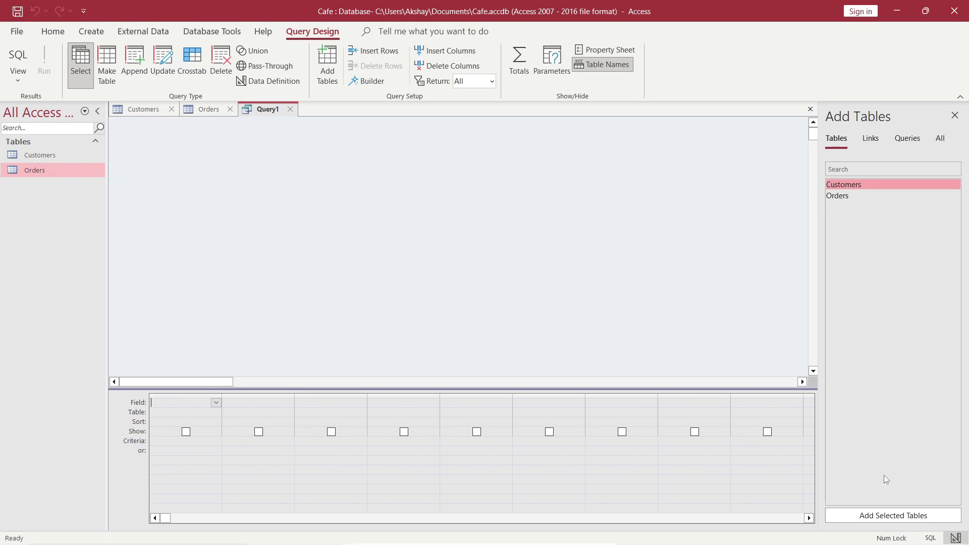
{"action": "left_click", "coordinate": [888, 515]}
{"action": "left_click", "coordinate": [858, 196]}
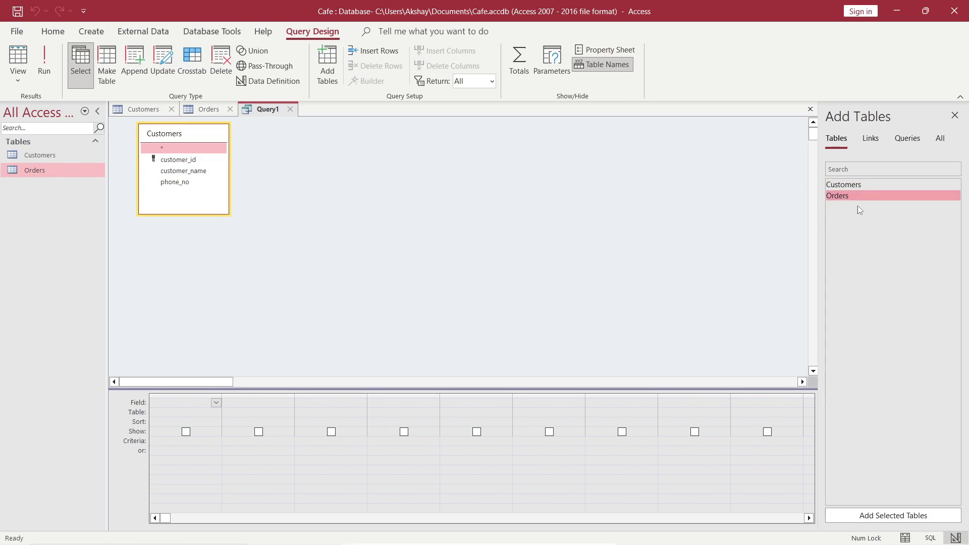
{"action": "left_click", "coordinate": [876, 512]}
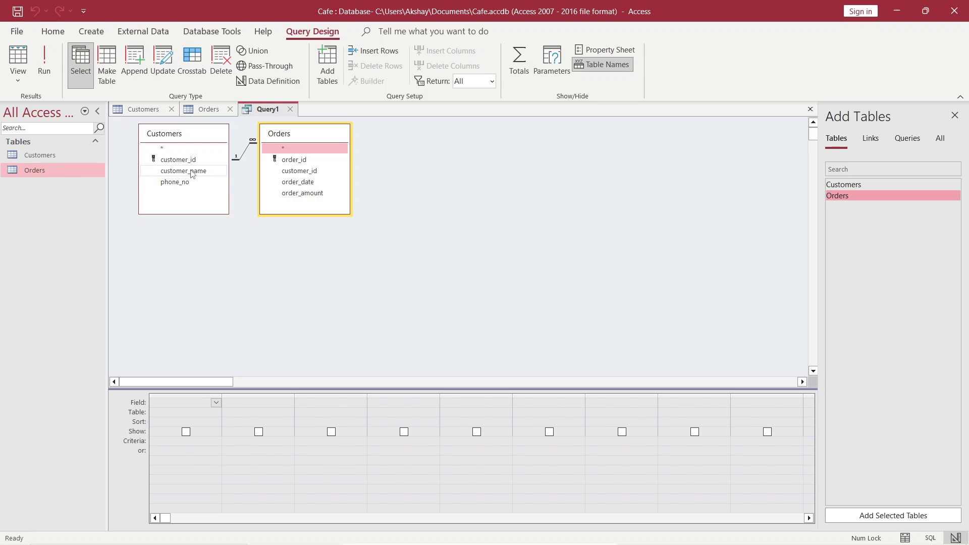
Add customer_name and order_amount to the query grid, set the order_amount criteria to >50, and run the query
{"action": "left_click_drag", "start_coordinate": [192, 172], "coordinate": [189, 403]}
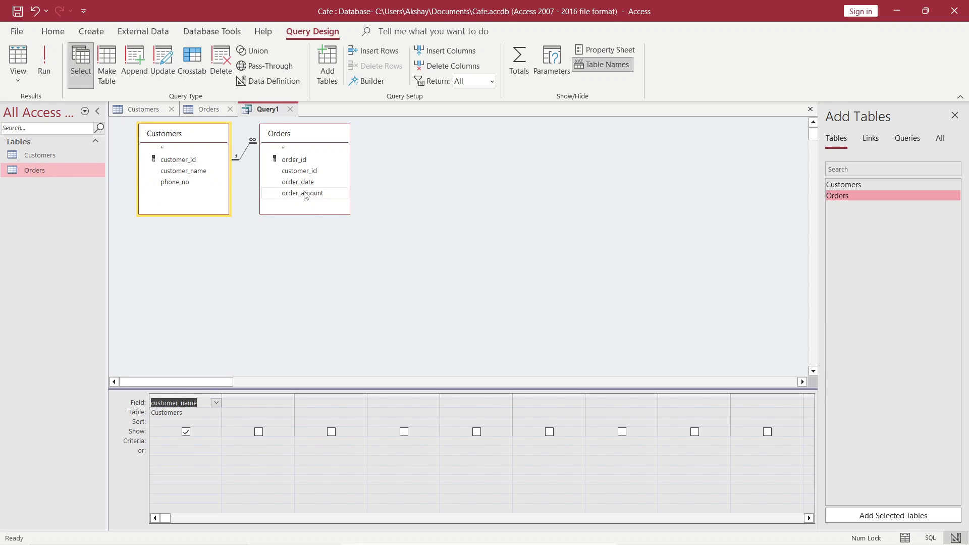
{"action": "left_click_drag", "start_coordinate": [304, 194], "coordinate": [250, 401]}
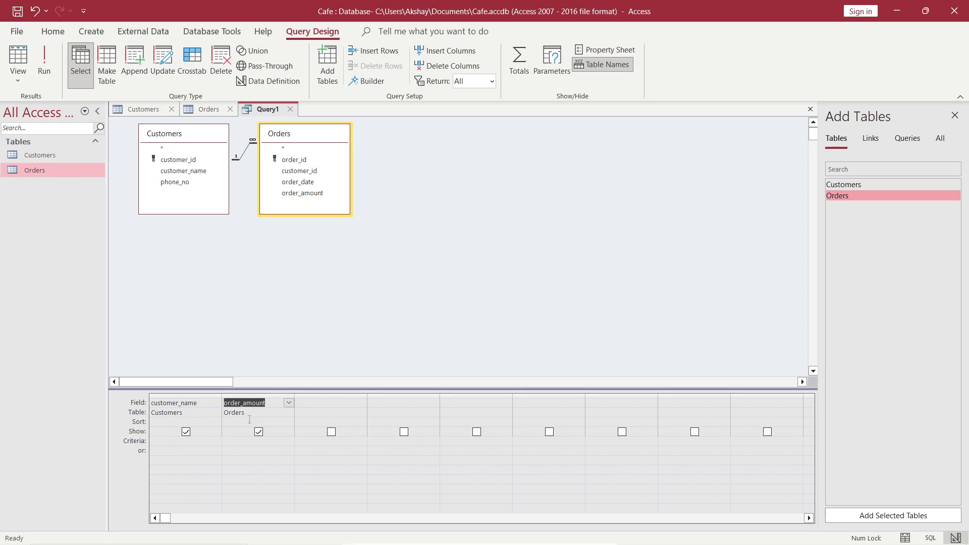
{"action": "left_click", "coordinate": [237, 444]}
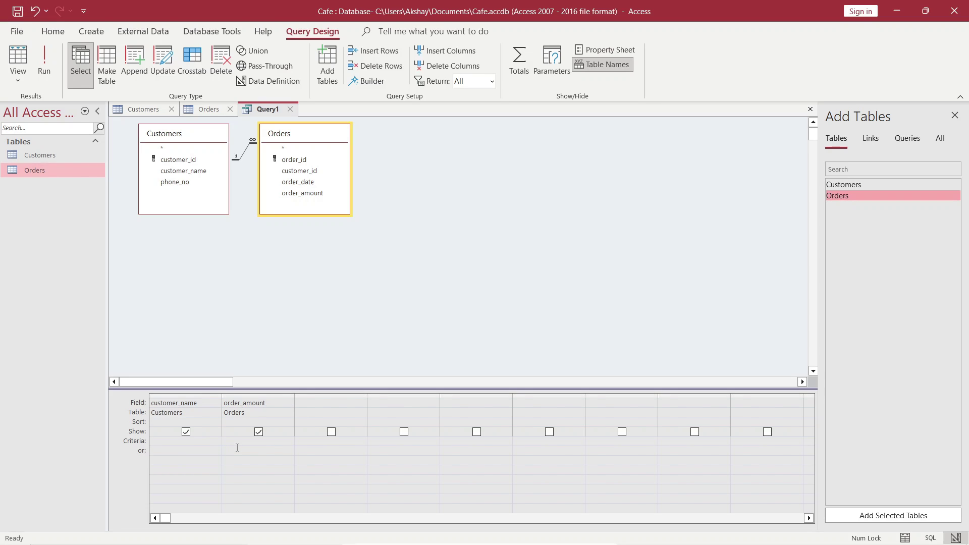
{"action": "type", "text": ">50"}
{"action": "left_click", "coordinate": [43, 67]}
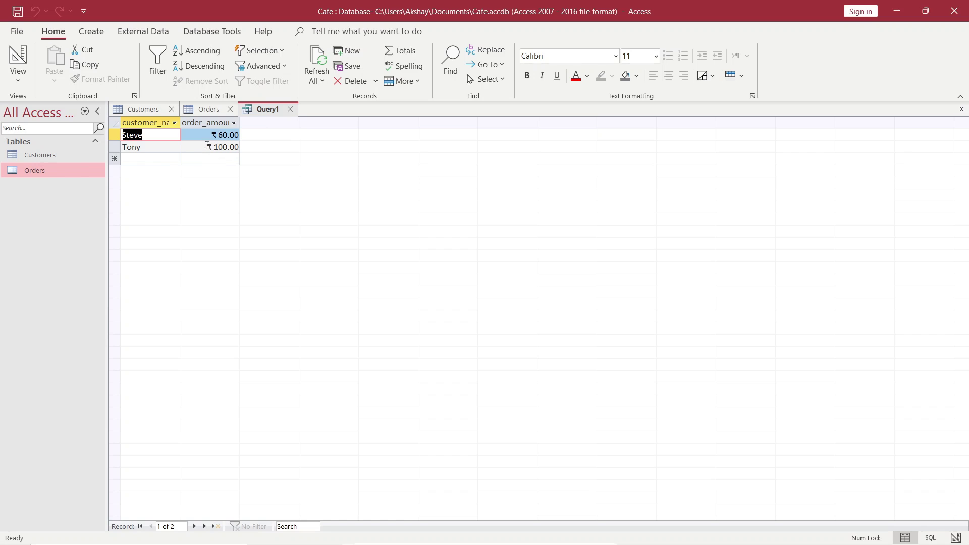
Return the query to design view, exclude order_amount from the displayed fields, and run the query again
{"action": "right_click", "coordinate": [266, 109]}
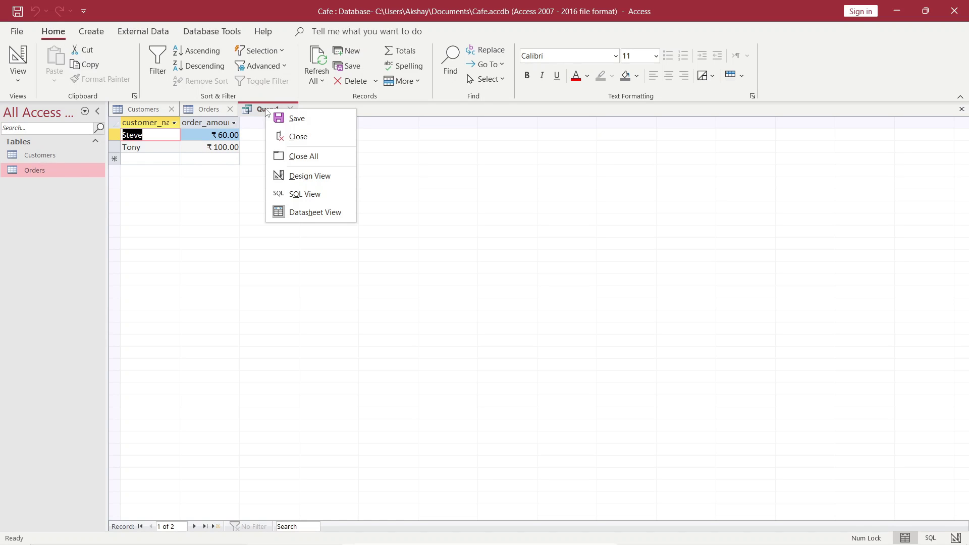
{"action": "left_click", "coordinate": [306, 177]}
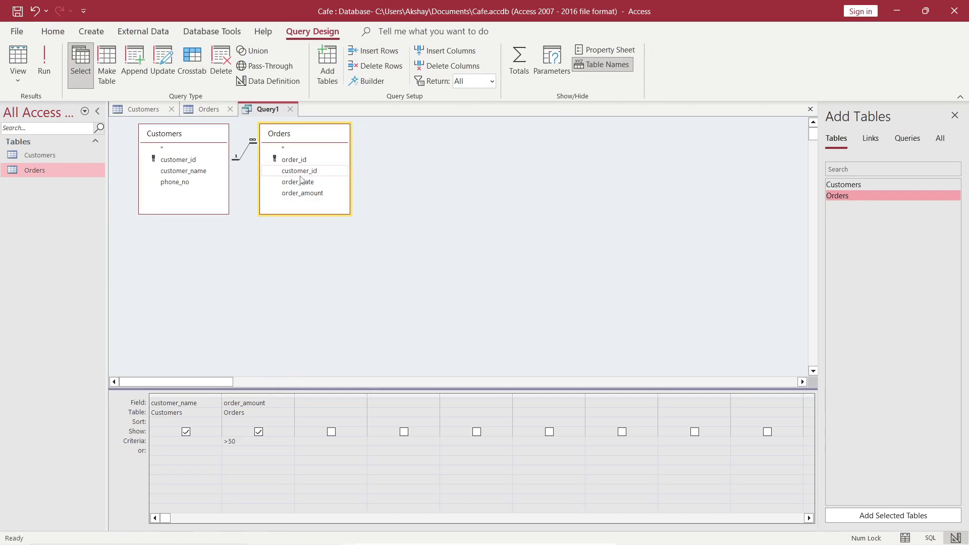
{"action": "left_click", "coordinate": [260, 435]}
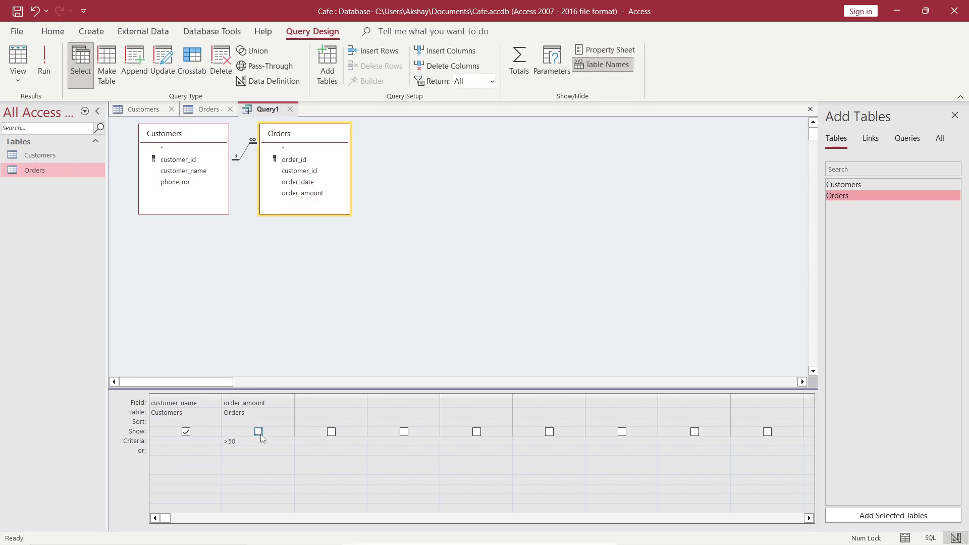
{"action": "left_click", "coordinate": [44, 63]}
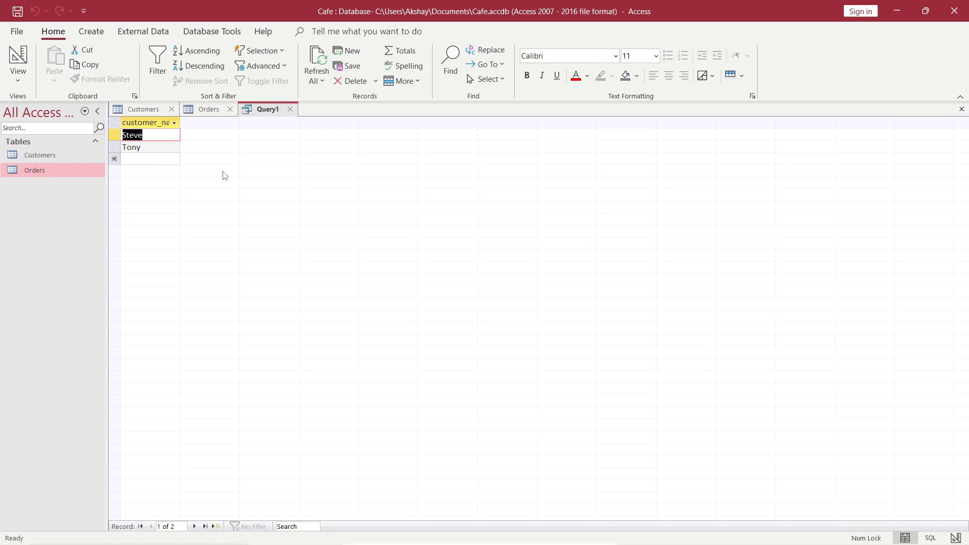
Save the query under the name High Amount
{"action": "right_click", "coordinate": [258, 111]}
{"action": "left_click", "coordinate": [284, 121]}
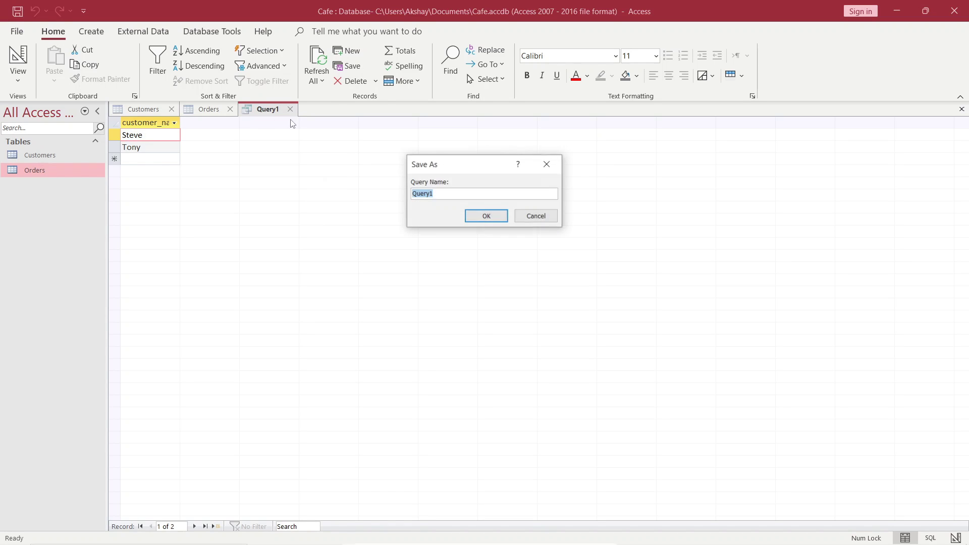
{"action": "type", "text": "H"}
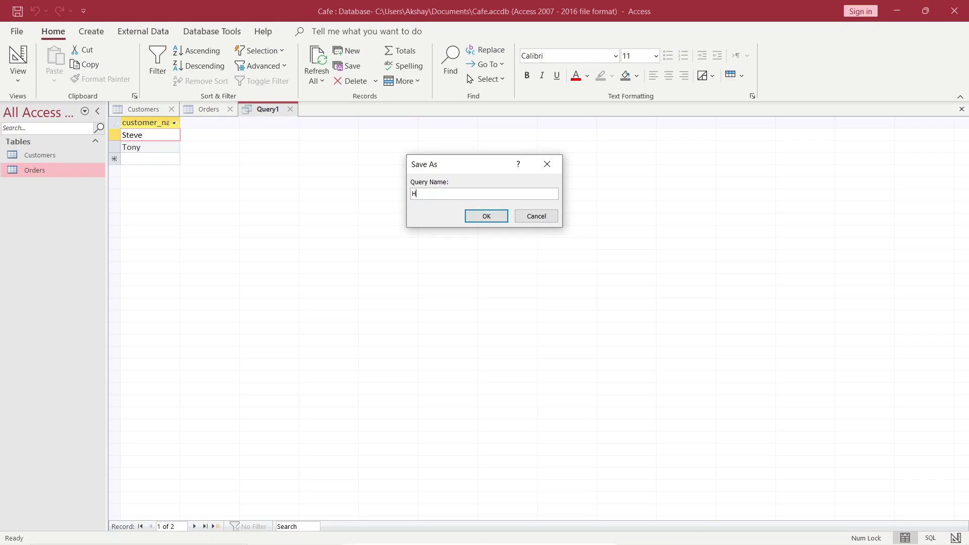
{"action": "type", "text": "igh Amount"}
{"action": "left_click", "coordinate": [492, 219]}
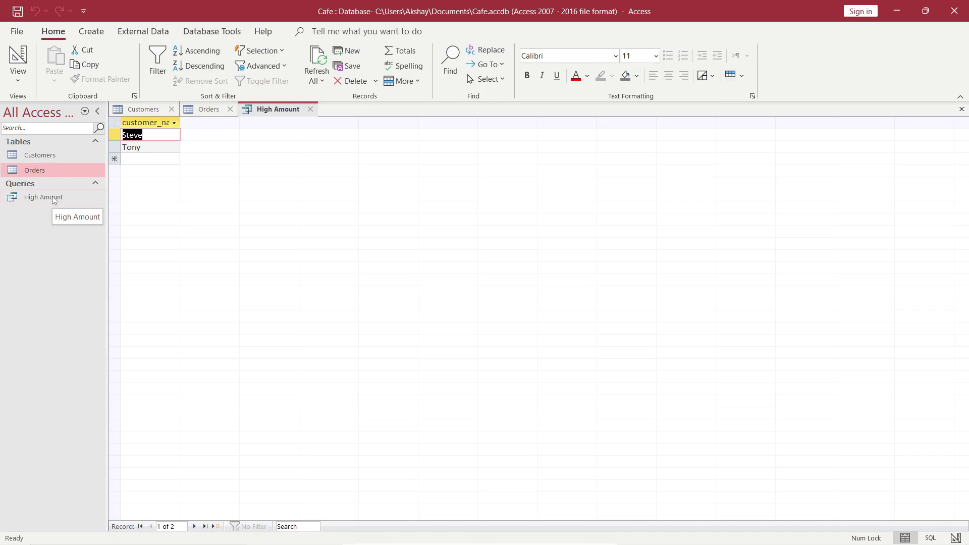
{"action": "left_click", "coordinate": [18, 13]}
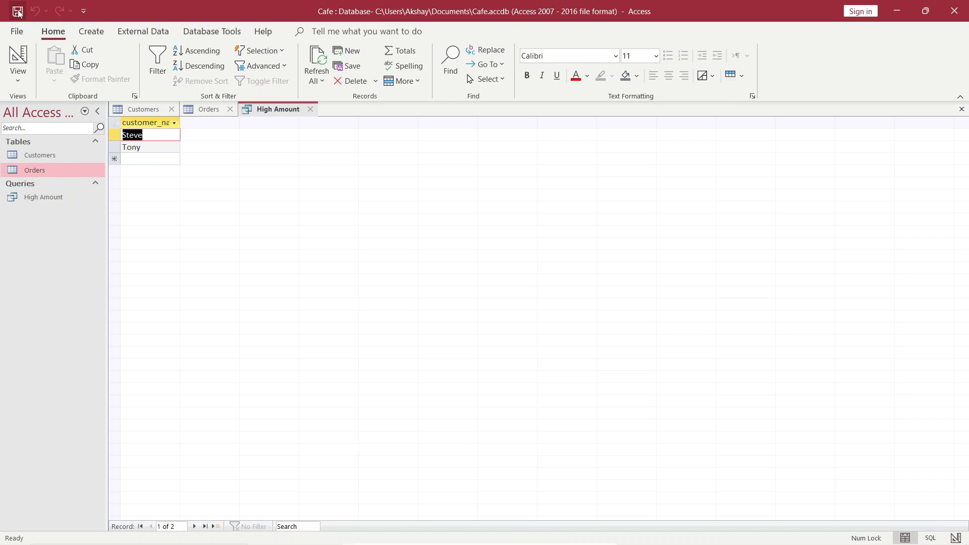
Close the Orders table, the Customers table and the High Amount query
{"action": "left_click", "coordinate": [230, 109]}
{"action": "left_click", "coordinate": [171, 110]}
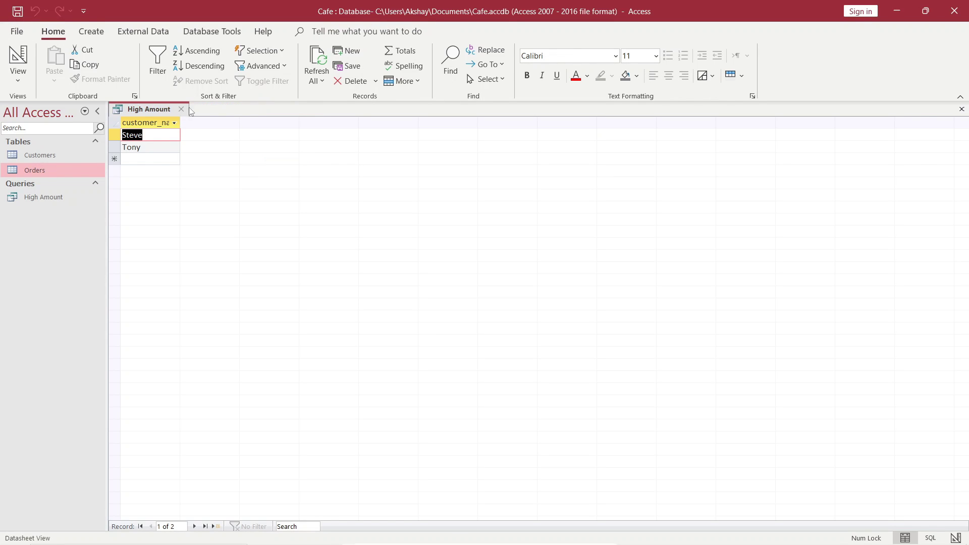
{"action": "left_click", "coordinate": [180, 109]}
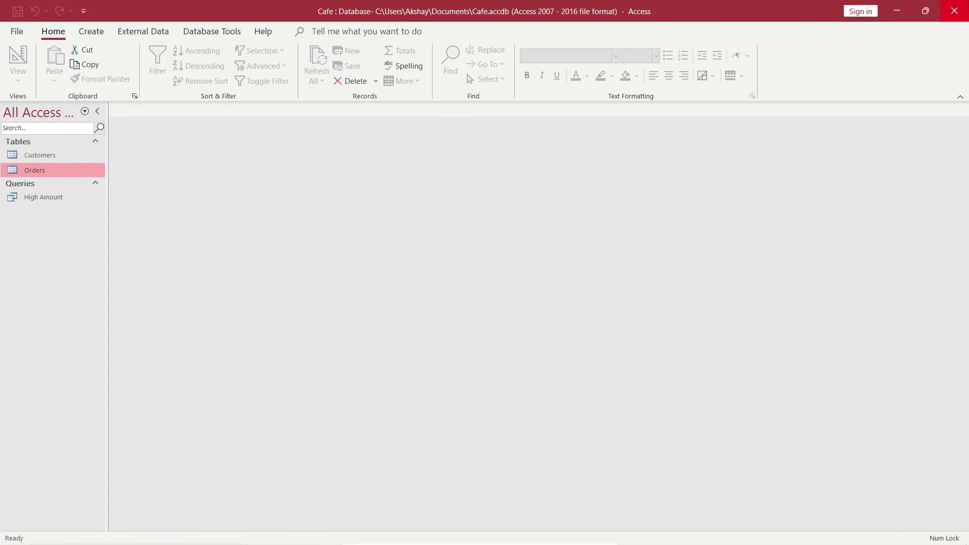